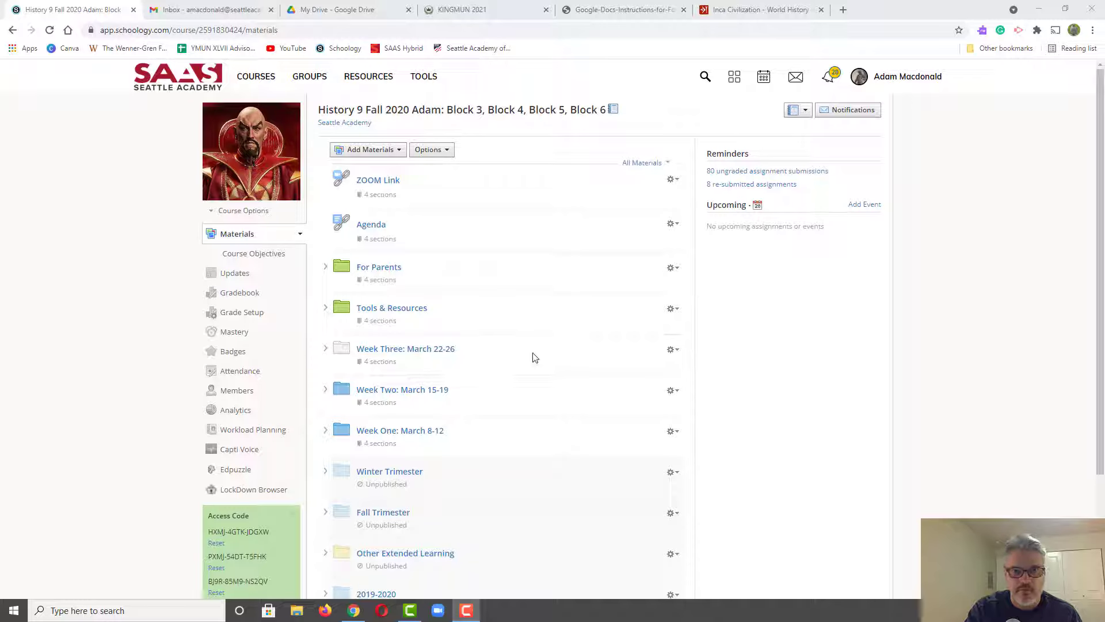
# Expand the Week Three: March 22-26 folder in the course materials and enlarge the page for easier reading.
pyautogui.click(325, 351)
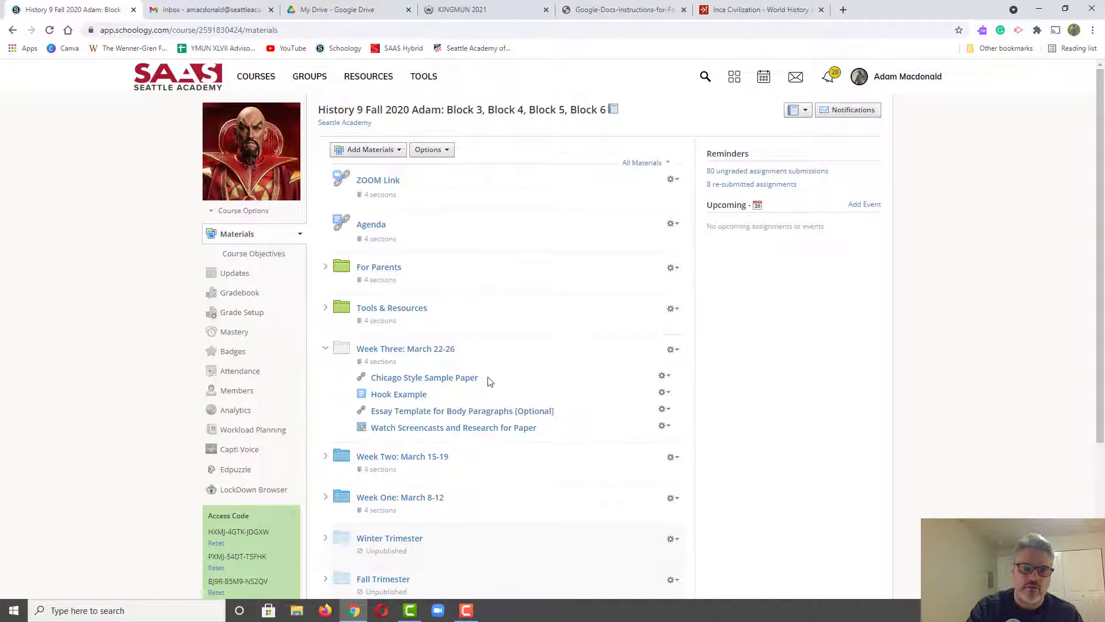
pyautogui.hotkey('ctrl', '+')
pyautogui.hotkey('ctrl', '+')
pyautogui.hotkey('ctrl', '+')
pyautogui.hotkey('ctrl', '+')
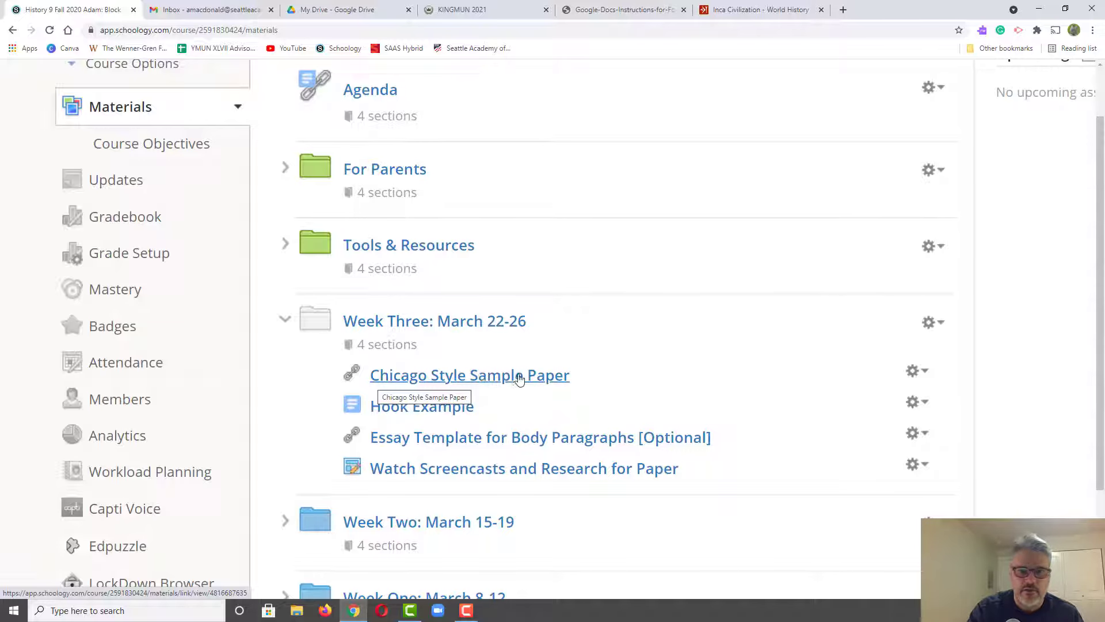
# Open the Chicago Style Sample Paper link and make a Google Docs copy of Sample_Chicago_Style_Paper.docx.
pyautogui.click(482, 379)
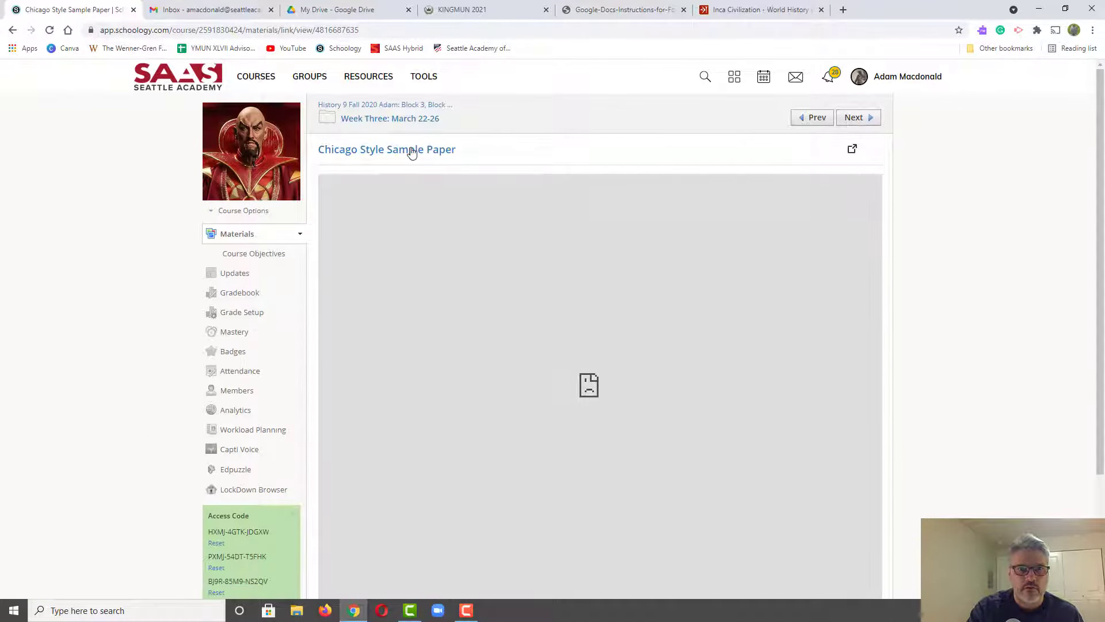
pyautogui.click(410, 149)
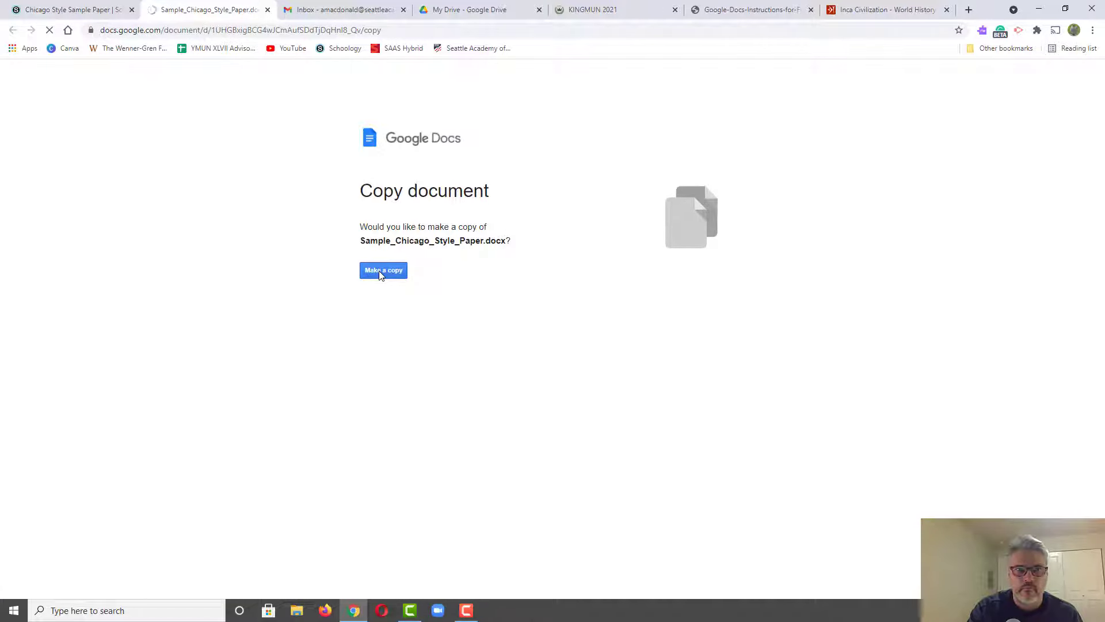
pyautogui.click(380, 274)
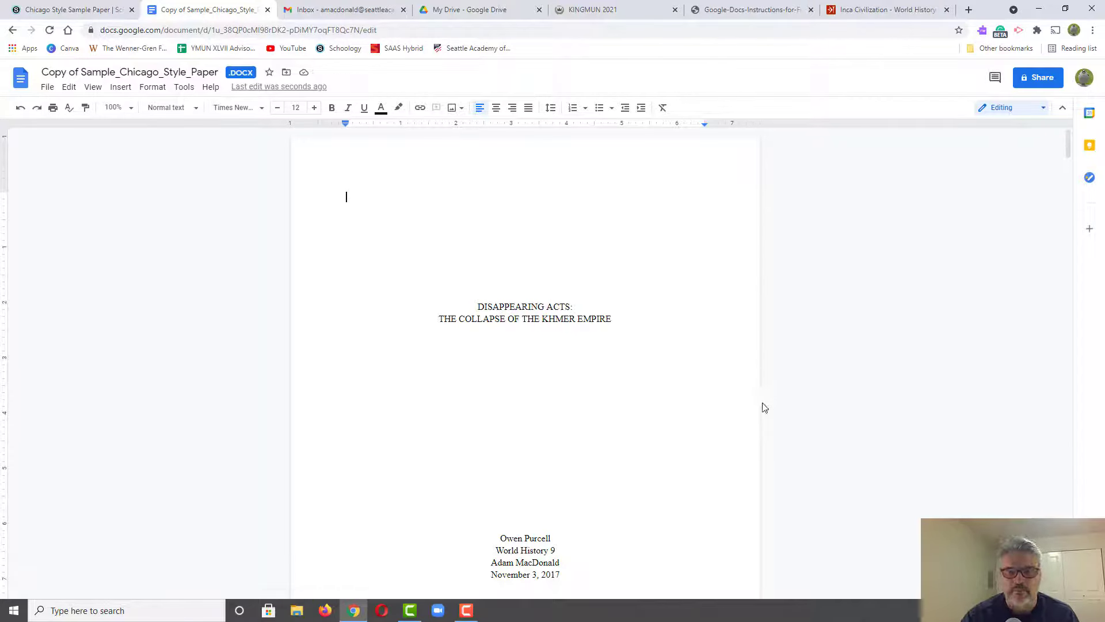
# Examine the sample paper's title page layout, from the blank space above the title to the break before the first body page.
pyautogui.scroll(-4, 713, 399)
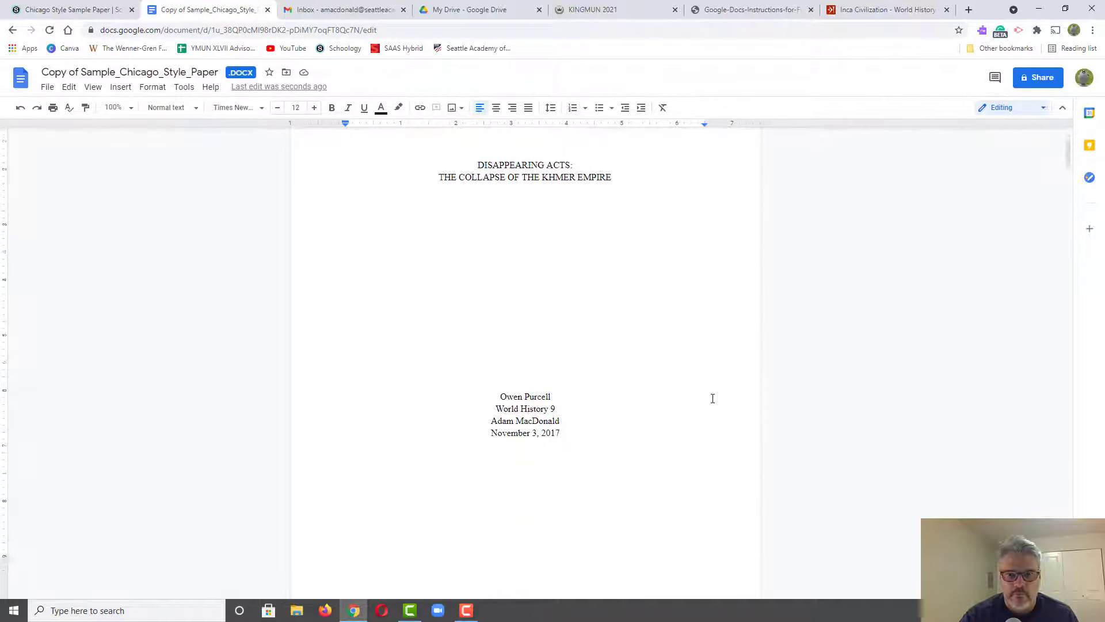
pyautogui.scroll(3, 713, 398)
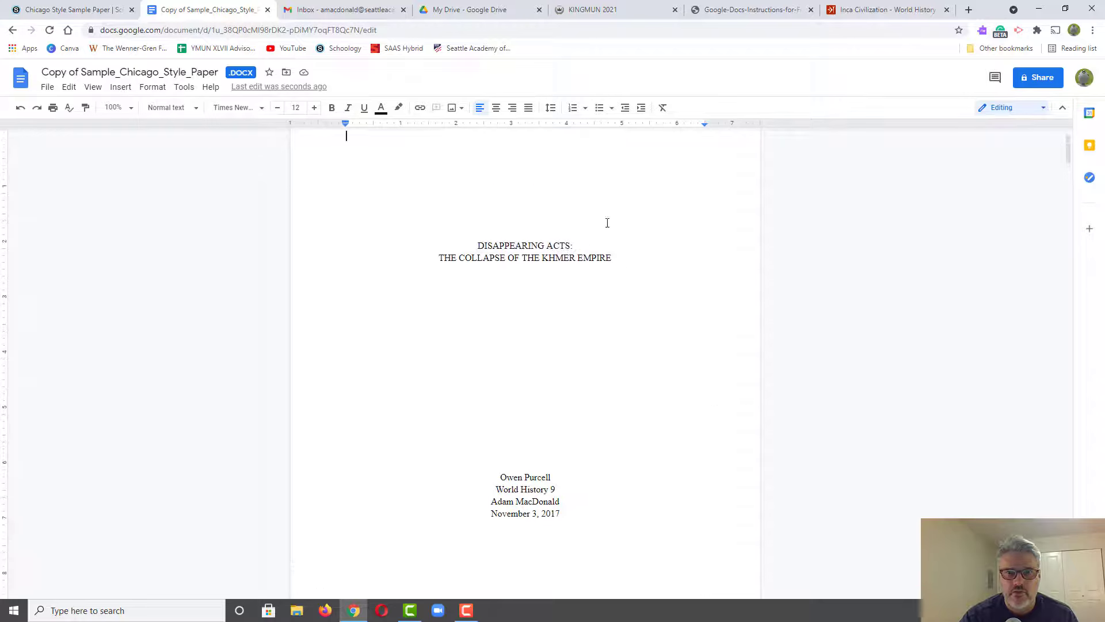
pyautogui.scroll(1, 582, 191)
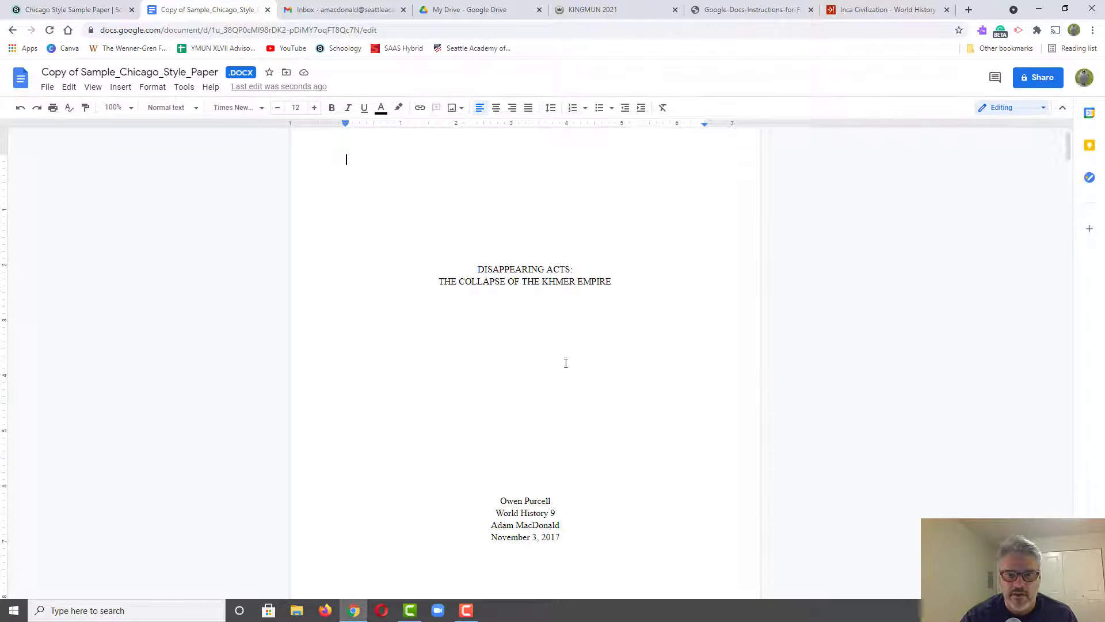
pyautogui.scroll(-3, 636, 373)
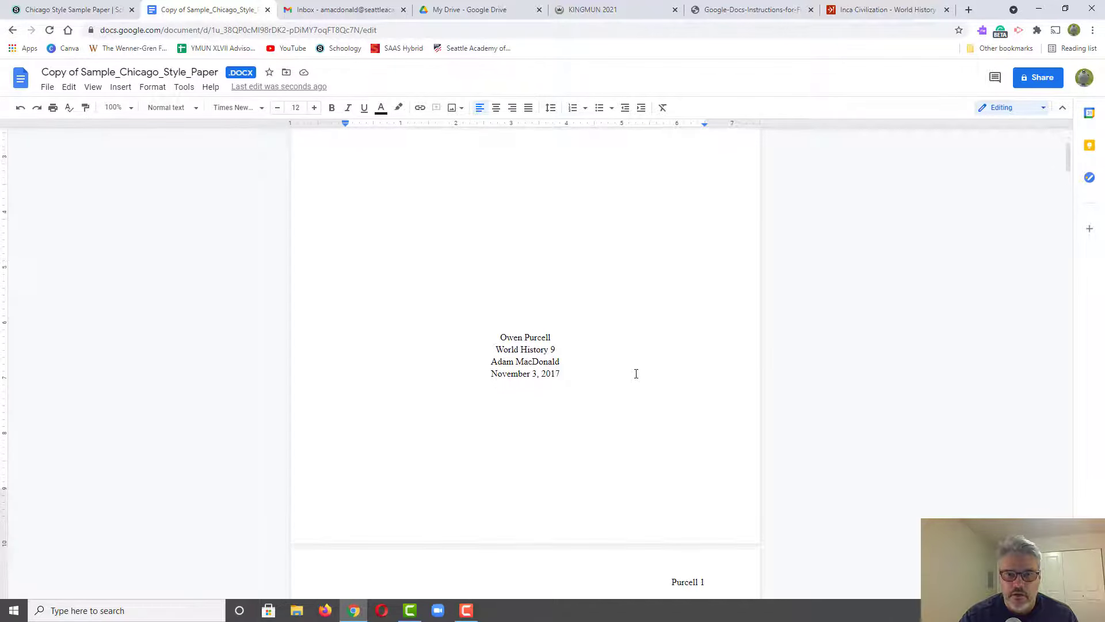
pyautogui.scroll(2, 636, 373)
pyautogui.scroll(2, 633, 375)
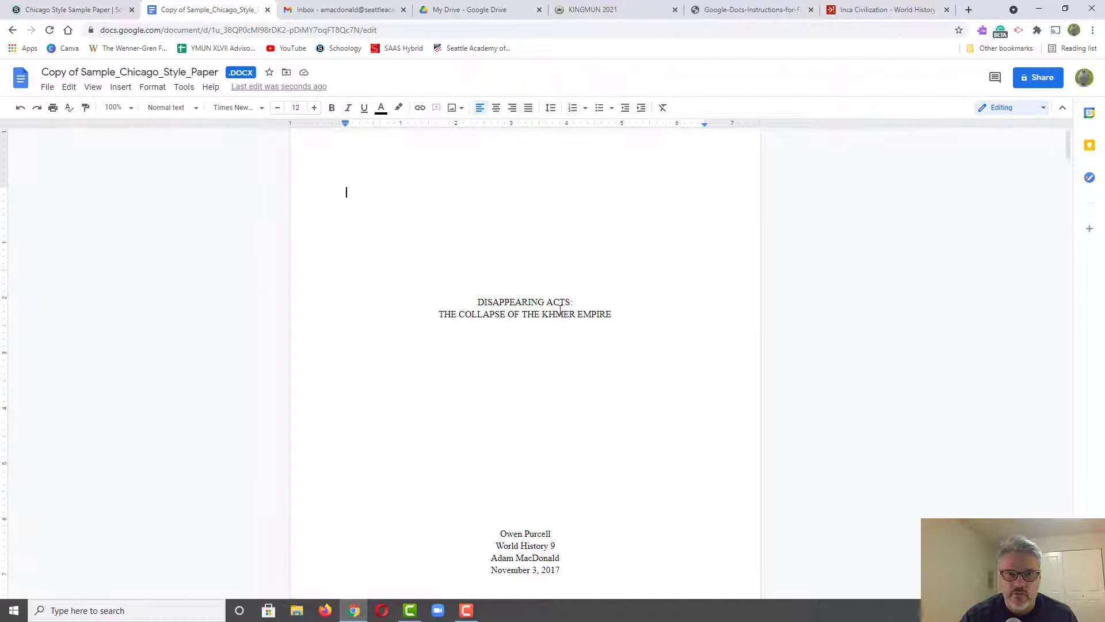
pyautogui.moveTo(346, 193); pyautogui.dragTo(511, 287)
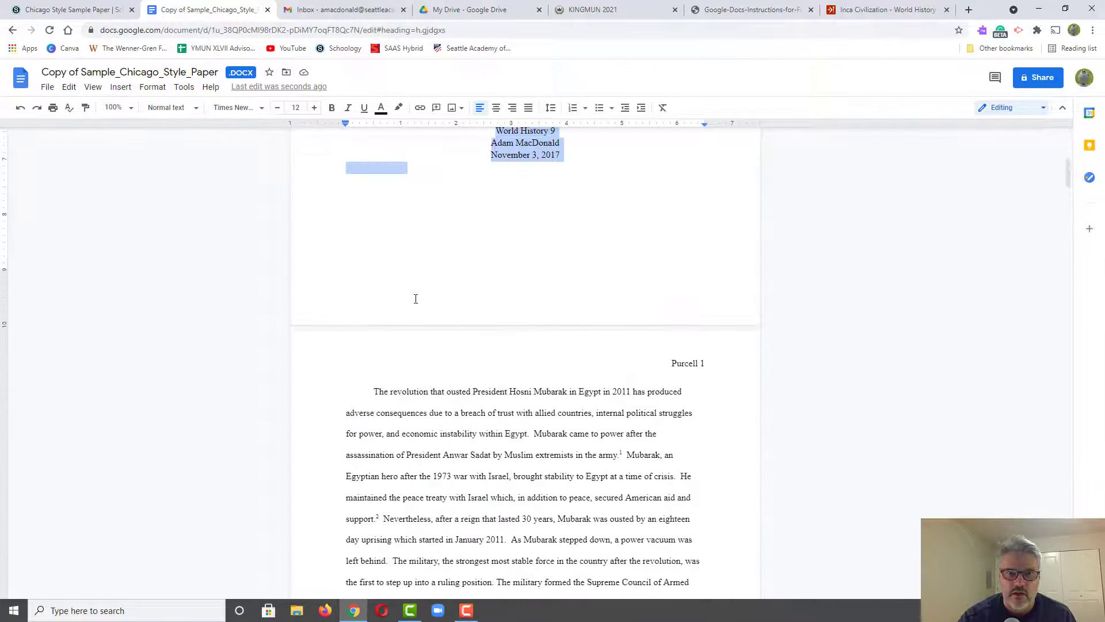
pyautogui.click(675, 266)
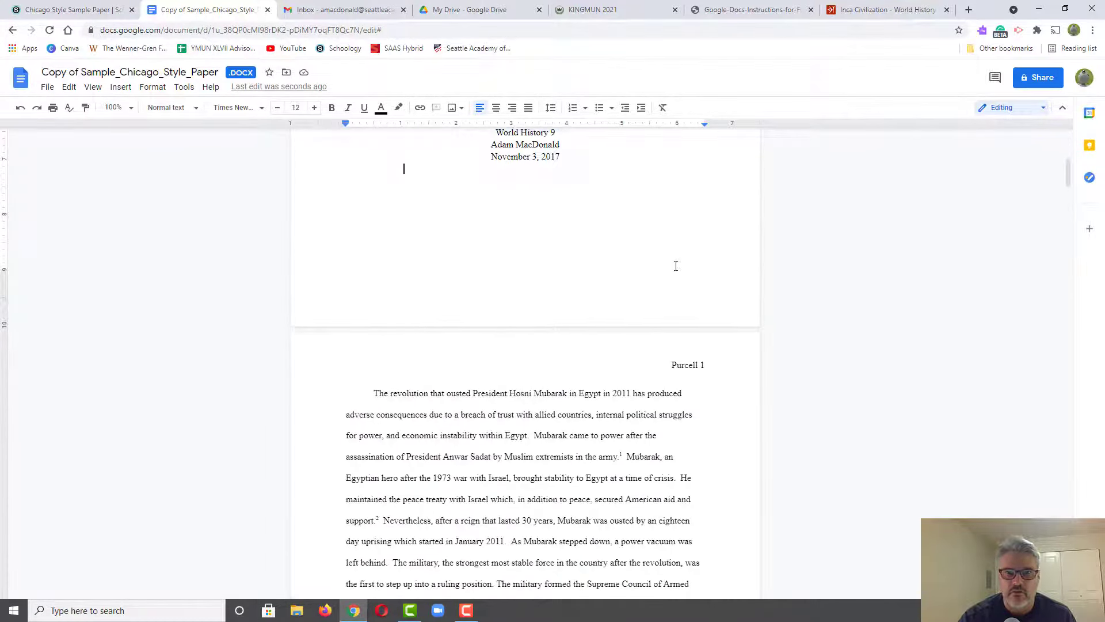
pyautogui.scroll(7, 675, 266)
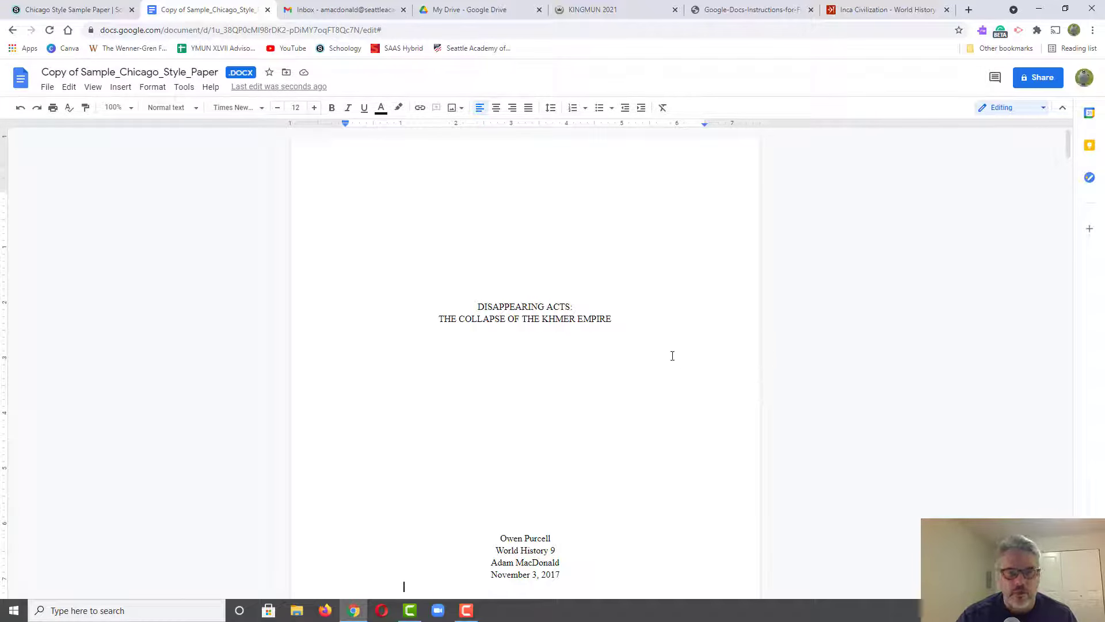
# Review the document name and the title page's placement of the title, student name, course, teacher and date lines.
pyautogui.click(108, 72)
pyautogui.scroll(-1, 662, 484)
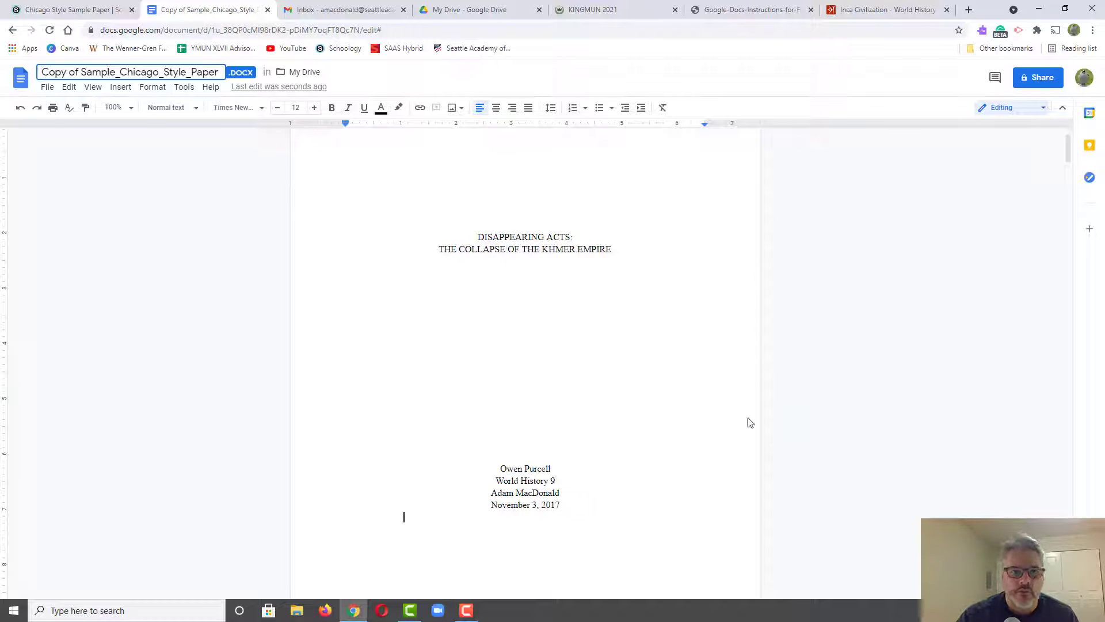
pyautogui.scroll(-1, 630, 431)
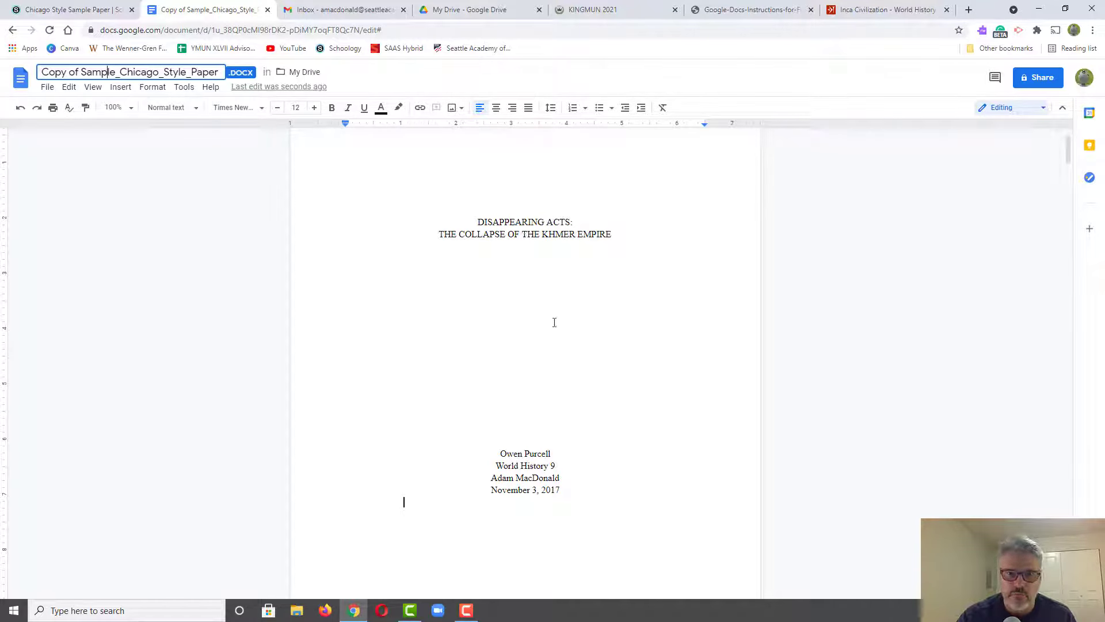
pyautogui.scroll(-1, 554, 323)
pyautogui.scroll(1, 555, 322)
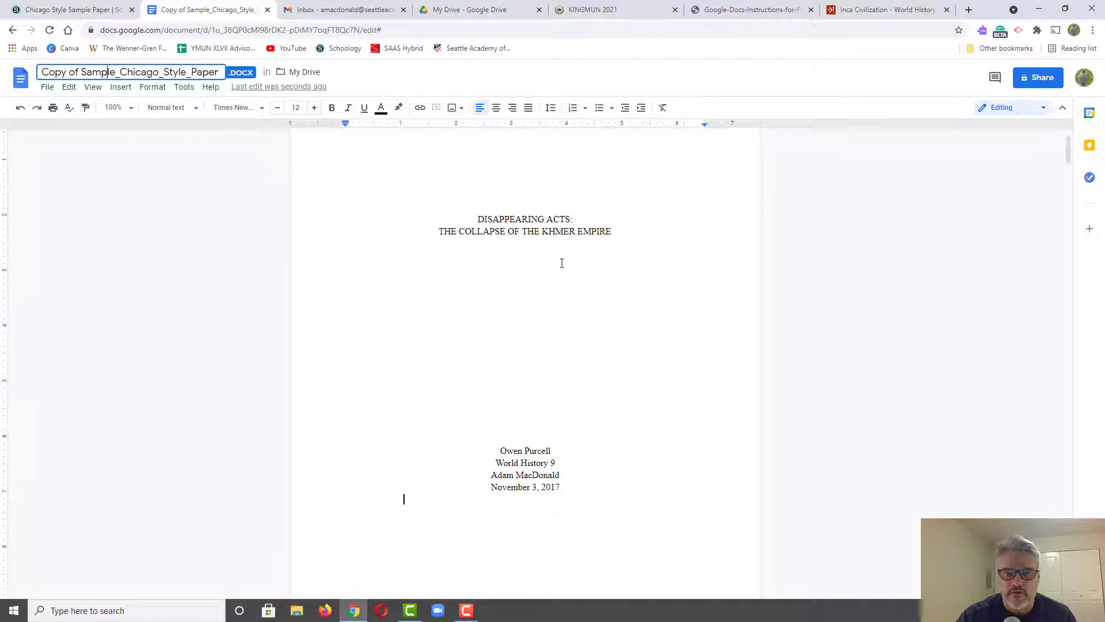
pyautogui.scroll(1, 562, 263)
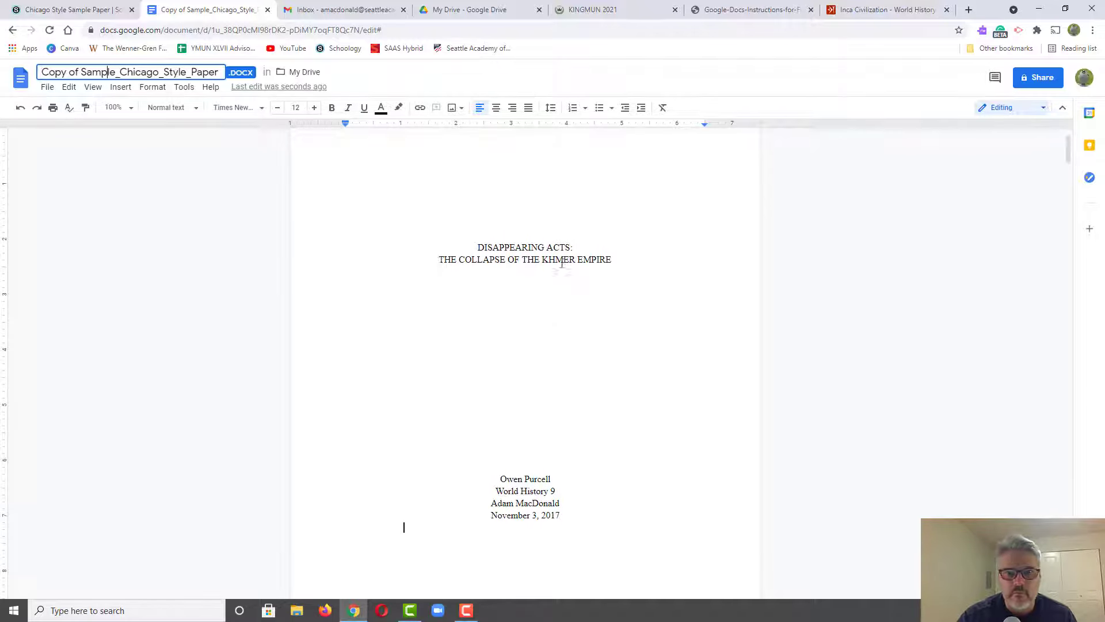
pyautogui.scroll(1, 562, 264)
pyautogui.scroll(-1, 561, 264)
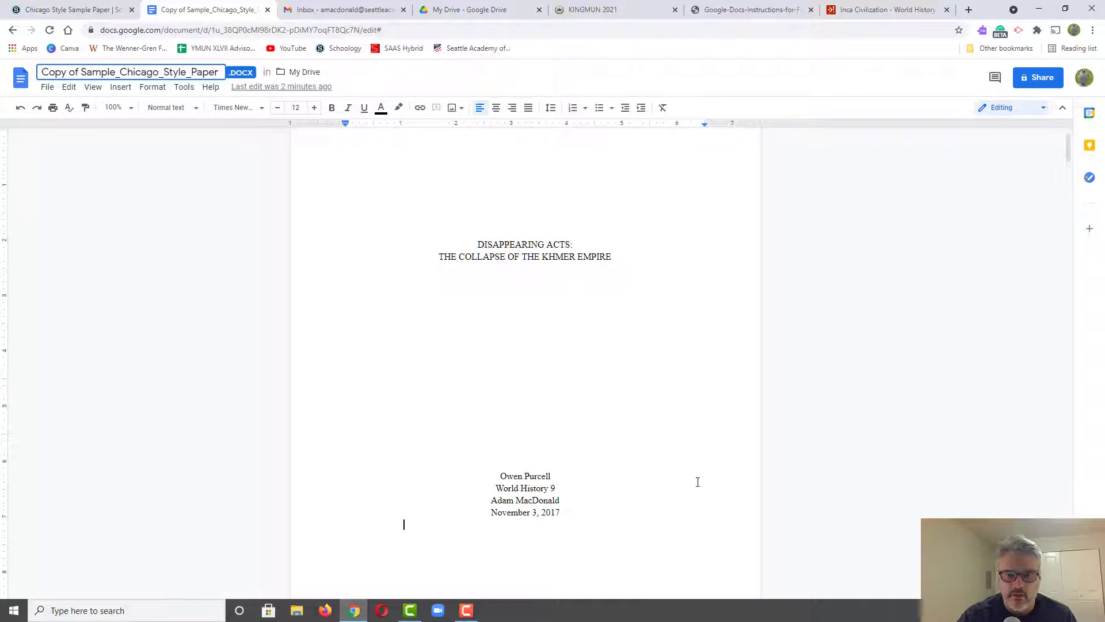
pyautogui.scroll(-1, 698, 481)
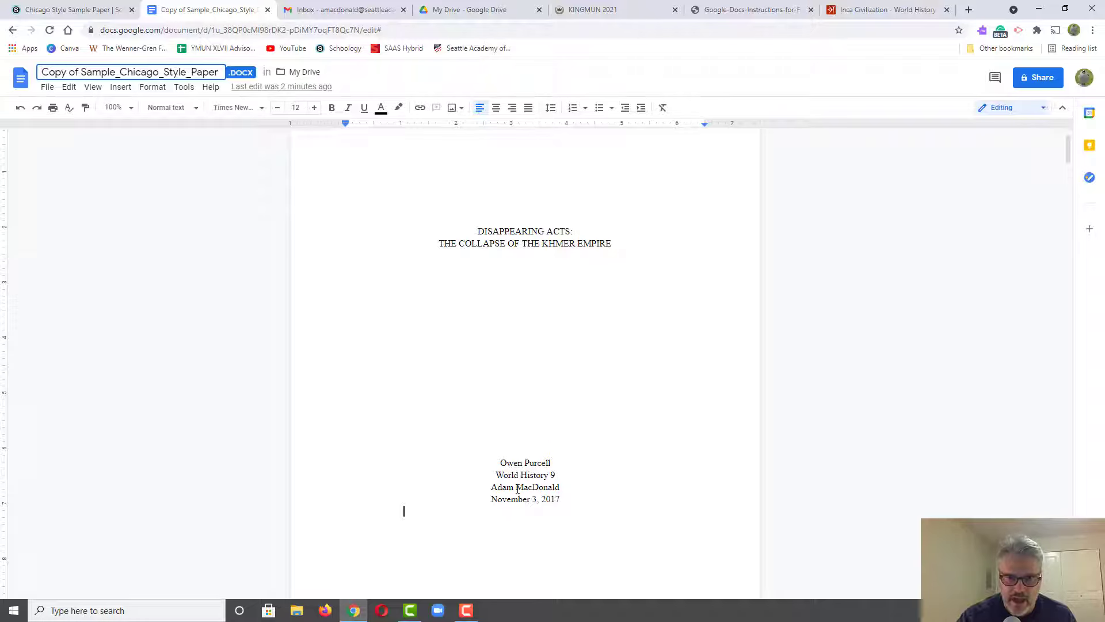
pyautogui.scroll(-1, 595, 499)
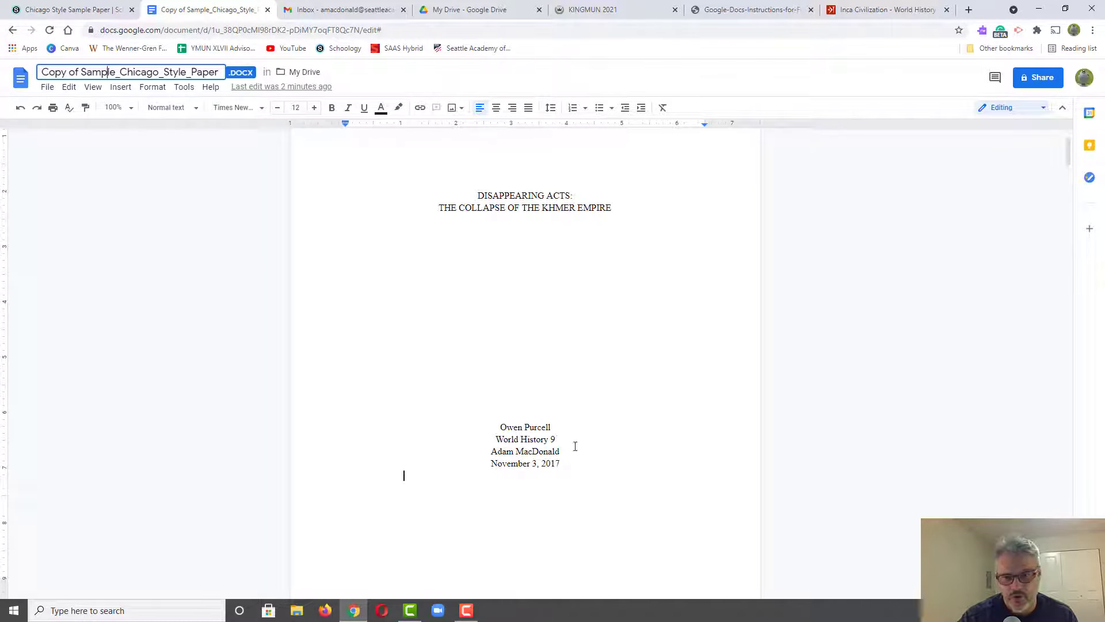
pyautogui.scroll(-1, 584, 463)
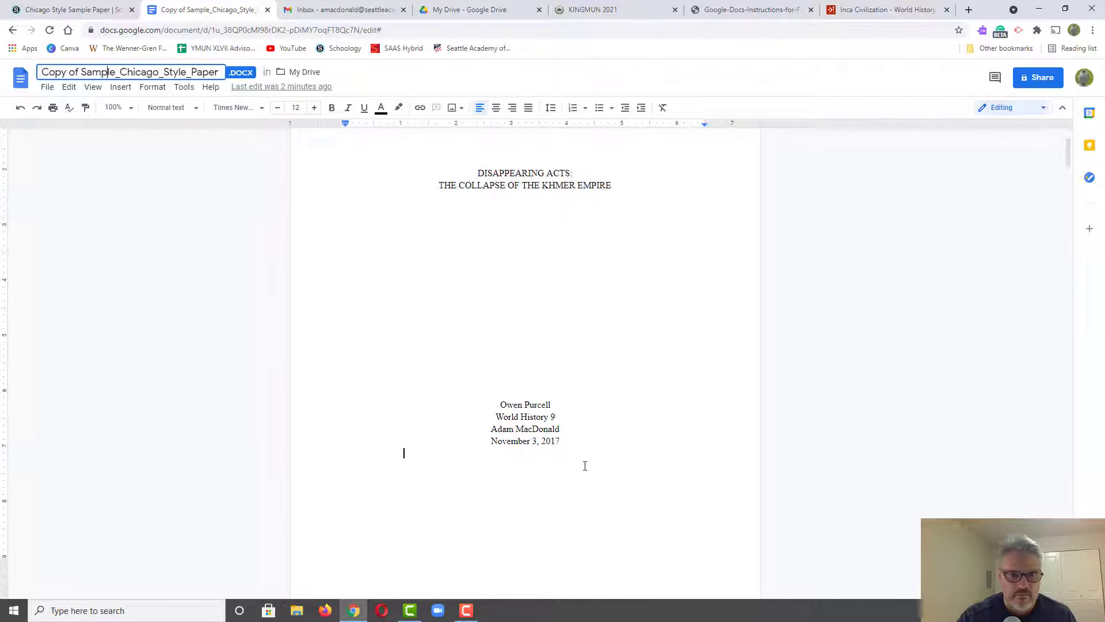
pyautogui.scroll(-1, 585, 465)
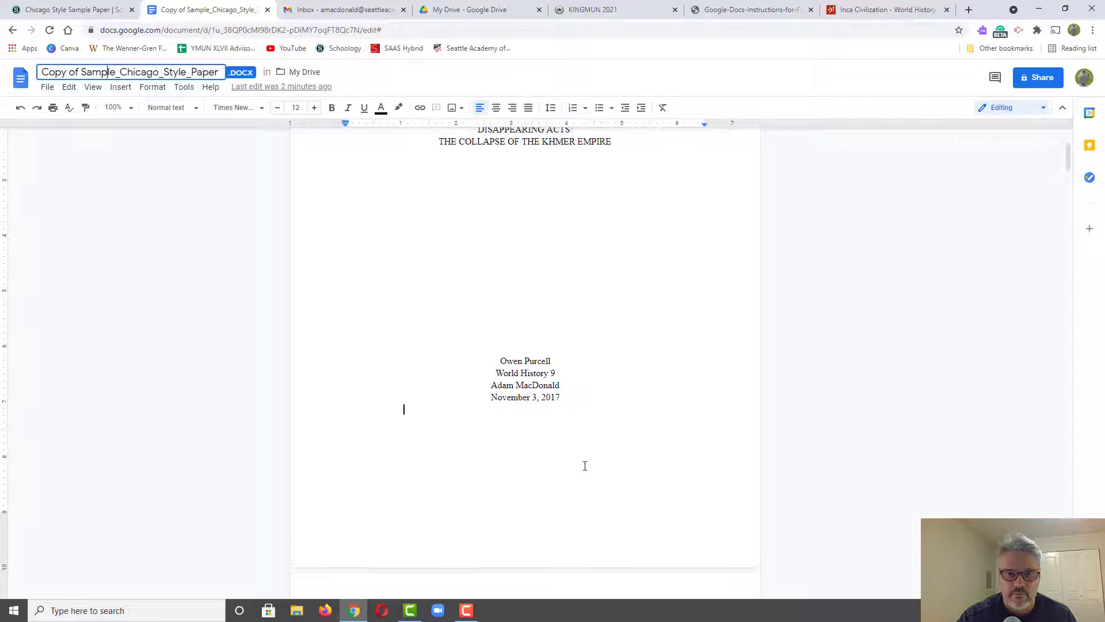
# Compare the title page with the first body page, checking where the header with surname and page number begins.
pyautogui.scroll(-7, 585, 465)
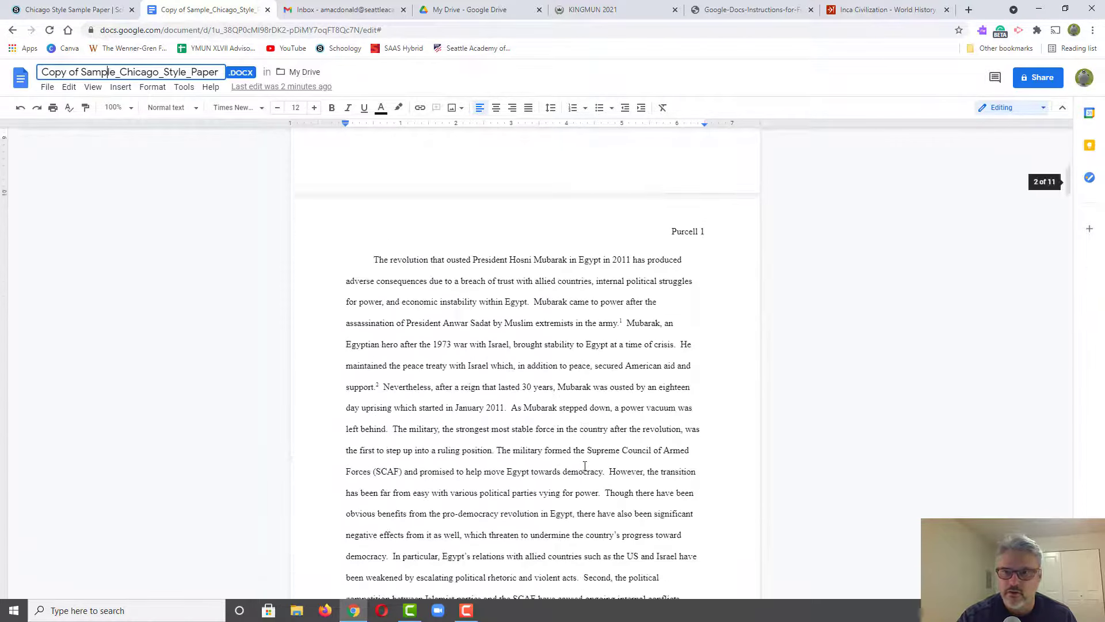
pyautogui.scroll(-1, 585, 465)
pyautogui.scroll(1, 585, 465)
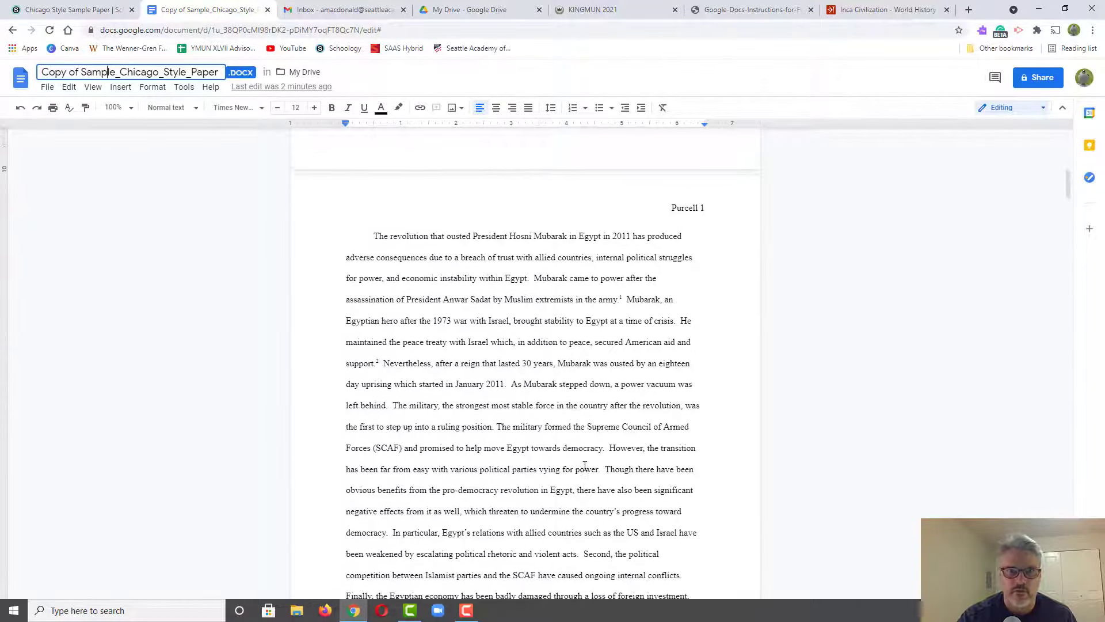
pyautogui.scroll(1, 585, 465)
pyautogui.scroll(8, 655, 365)
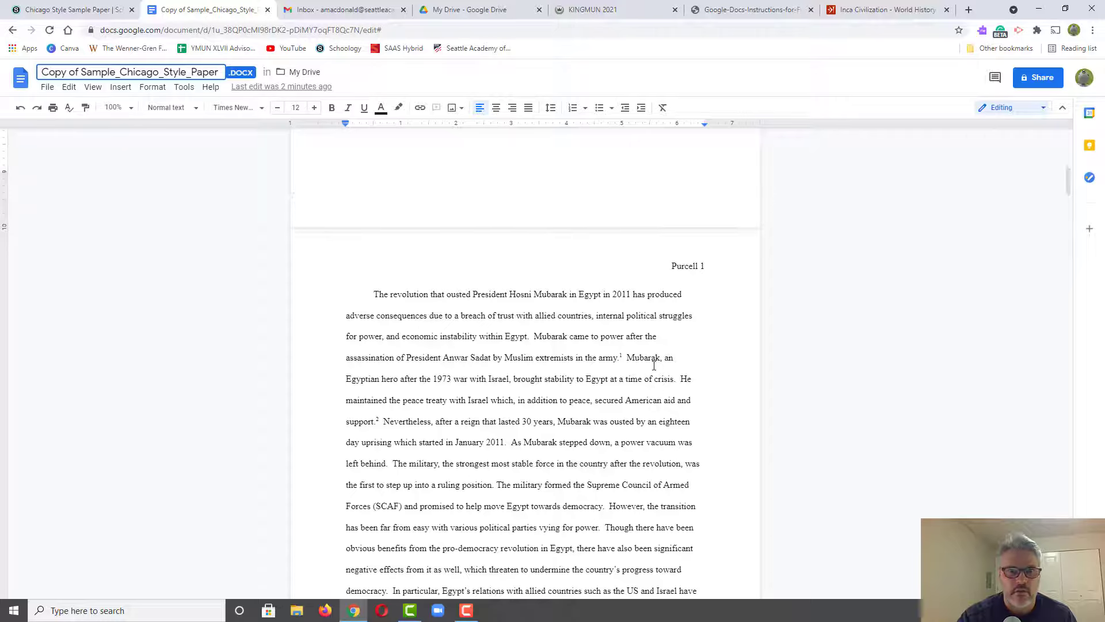
pyautogui.scroll(-5, 618, 396)
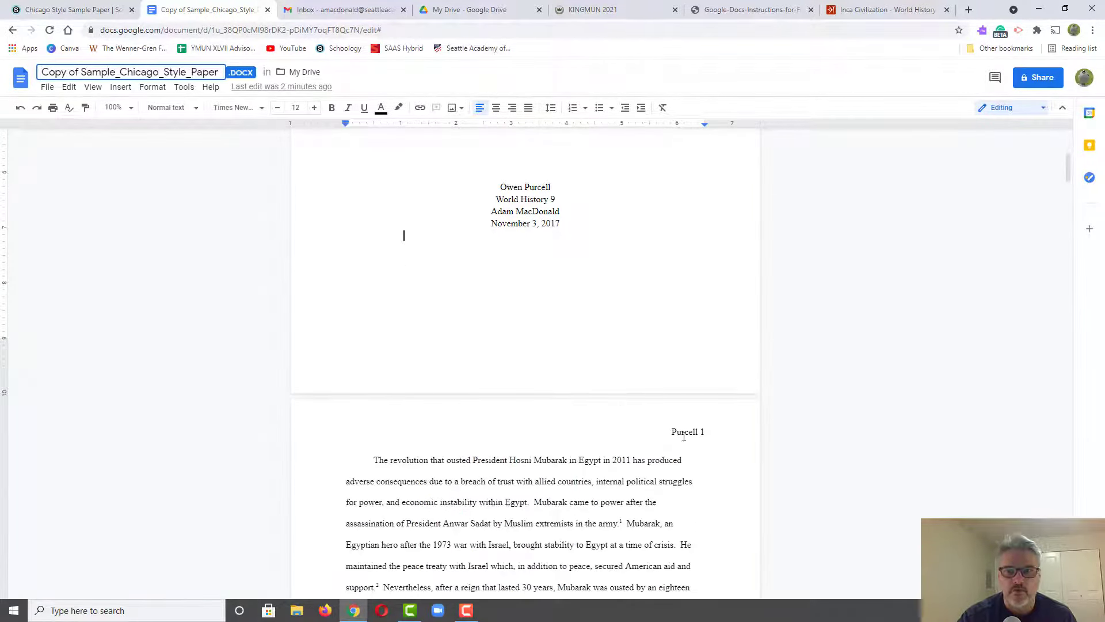
pyautogui.scroll(6, 684, 437)
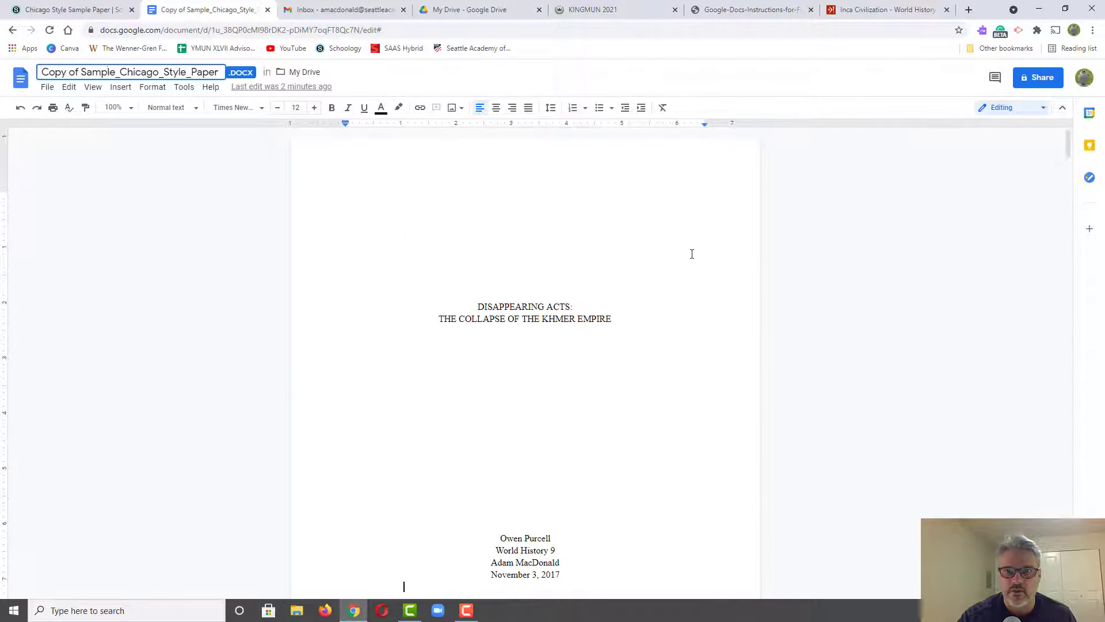
pyautogui.scroll(-7, 701, 374)
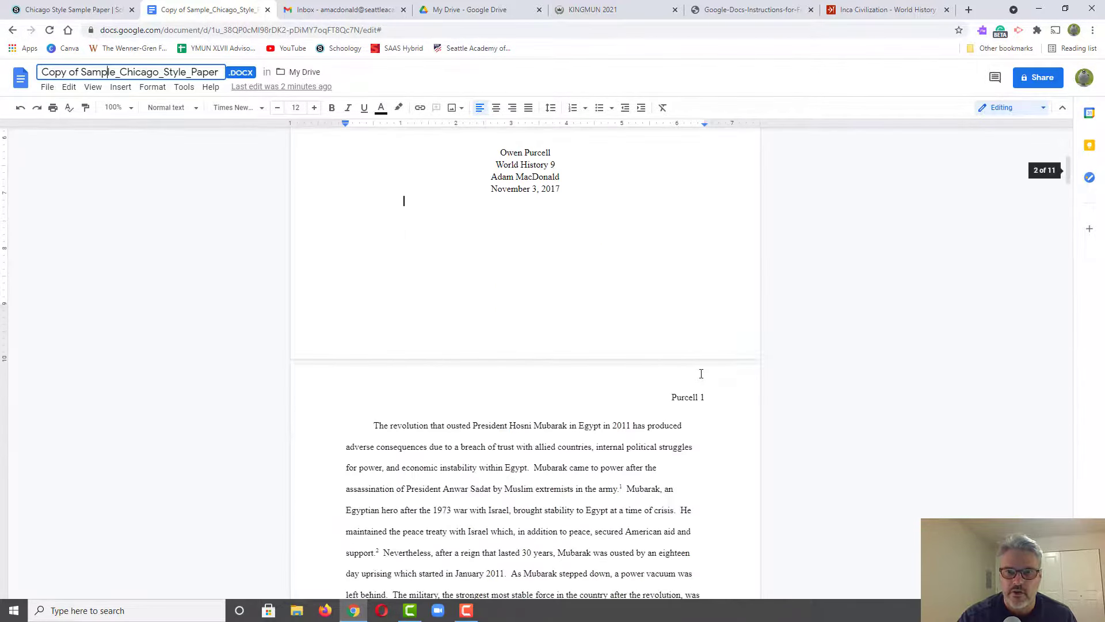
pyautogui.click(165, 214)
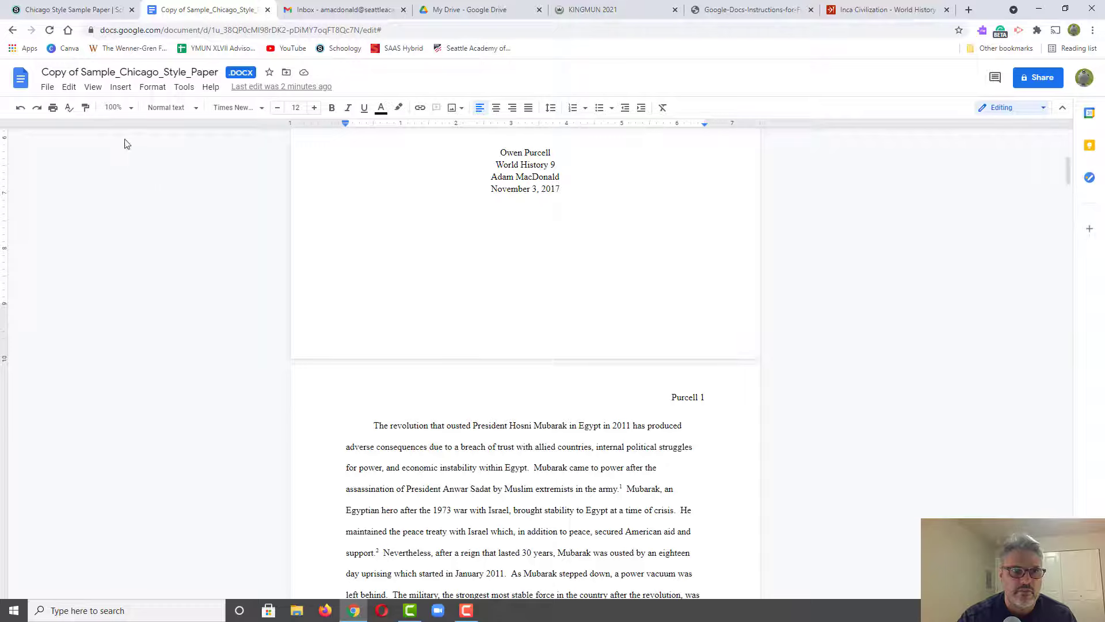
# View the page number placement options available for insertion, then leave them without choosing one.
pyautogui.click(125, 88)
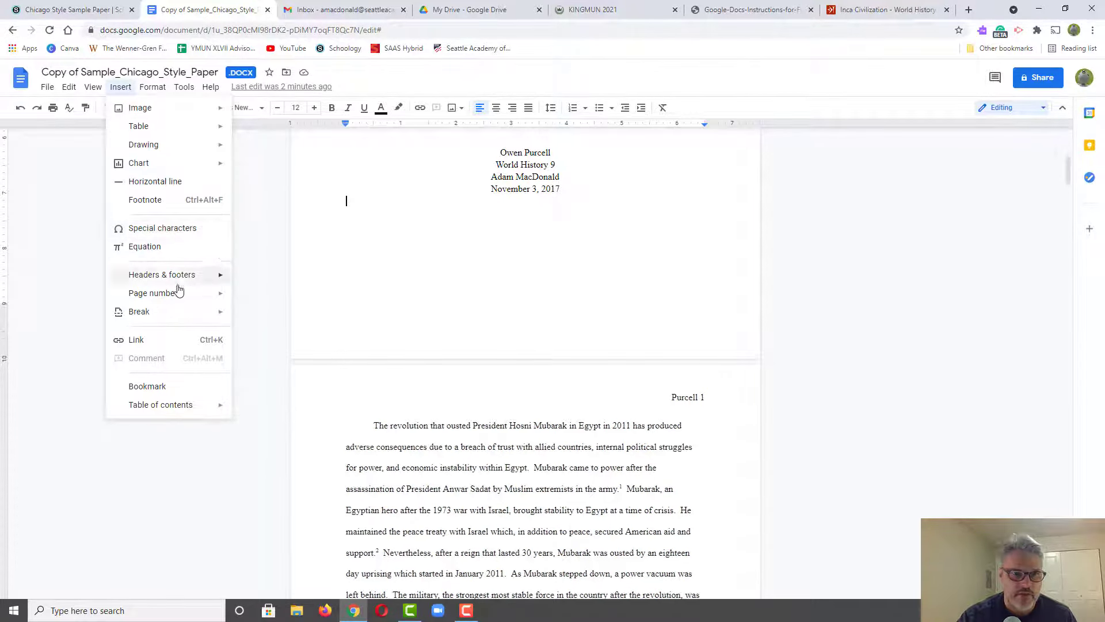
pyautogui.moveTo(176, 295)
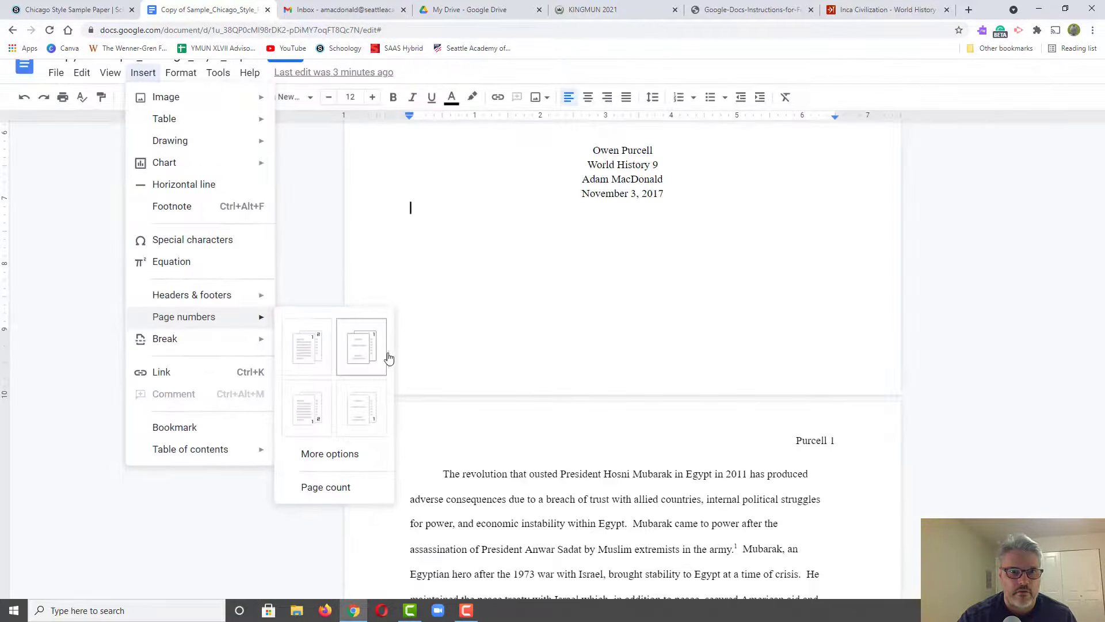
pyautogui.click(463, 344)
pyautogui.scroll(4, 496, 300)
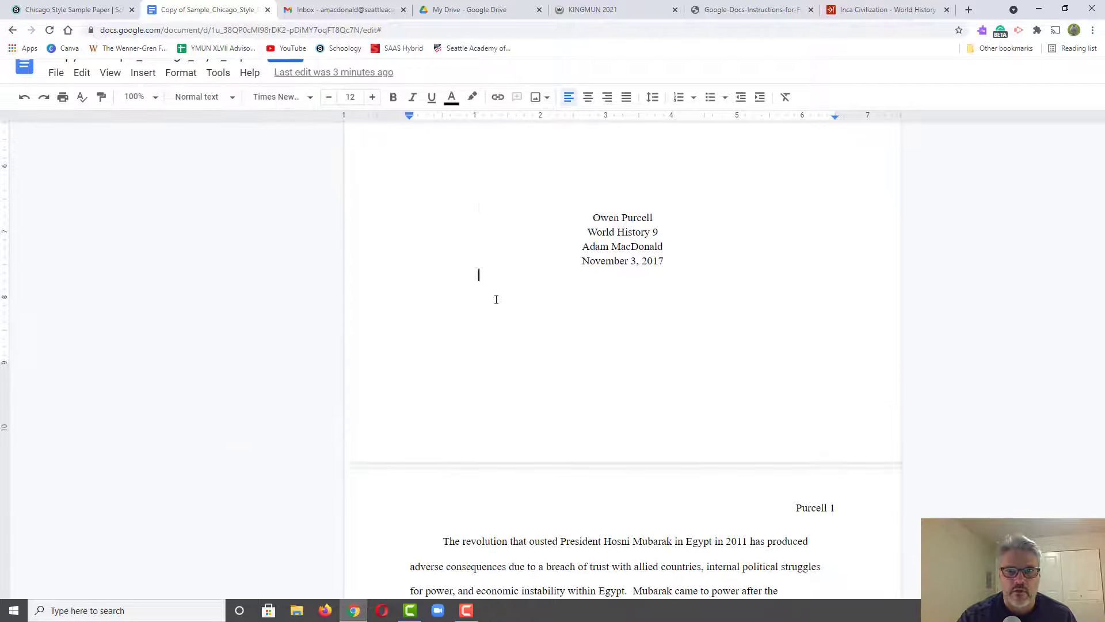
# Open the first body page's header for editing and place the cursor in the surname and page number text.
pyautogui.scroll(-8, 496, 299)
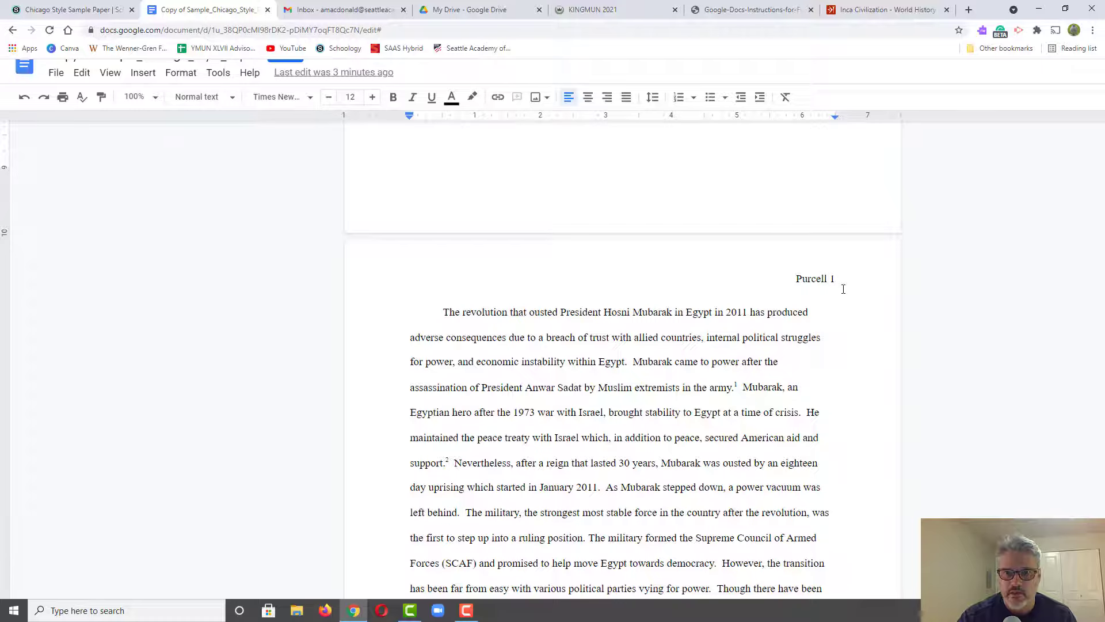
pyautogui.doubleClick(729, 269)
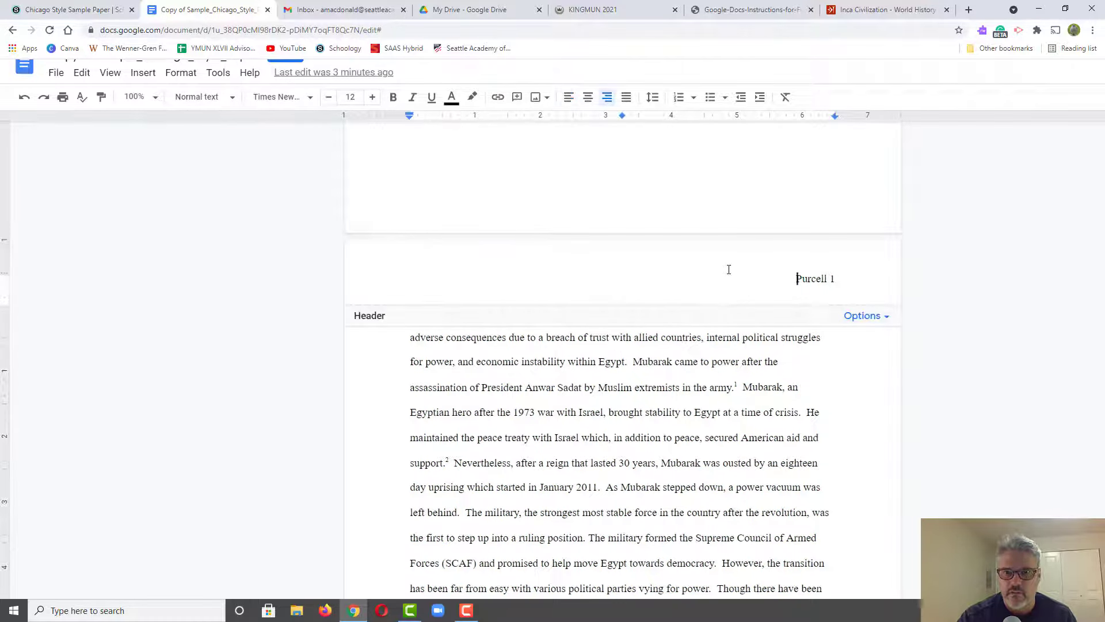
pyautogui.click(827, 278)
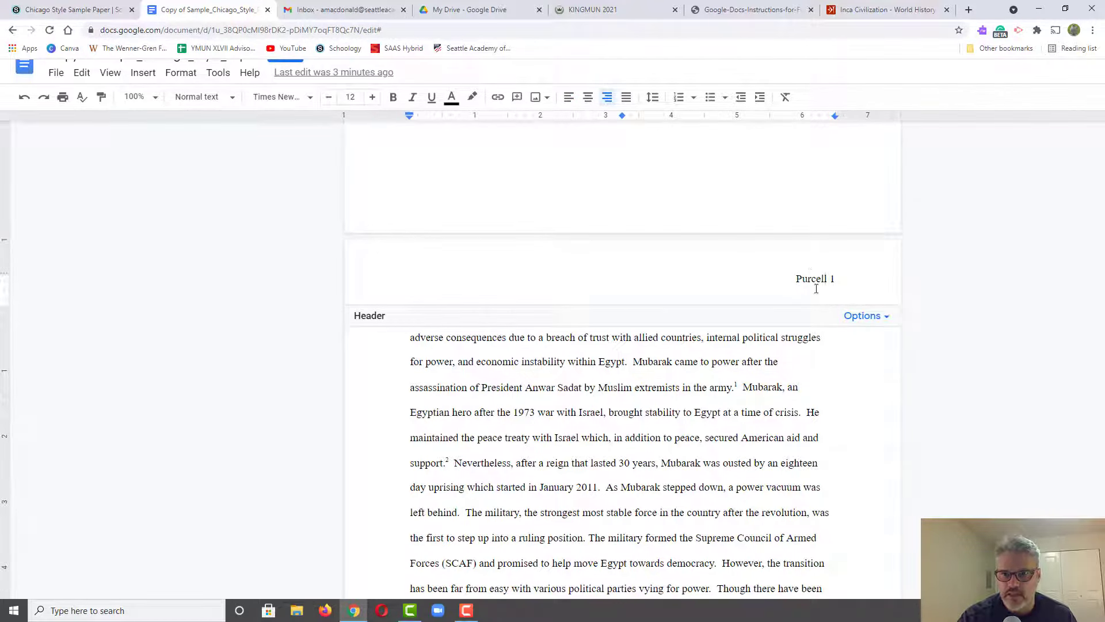
# Leave the header and compare the title page with the start of the first body page.
pyautogui.click(842, 381)
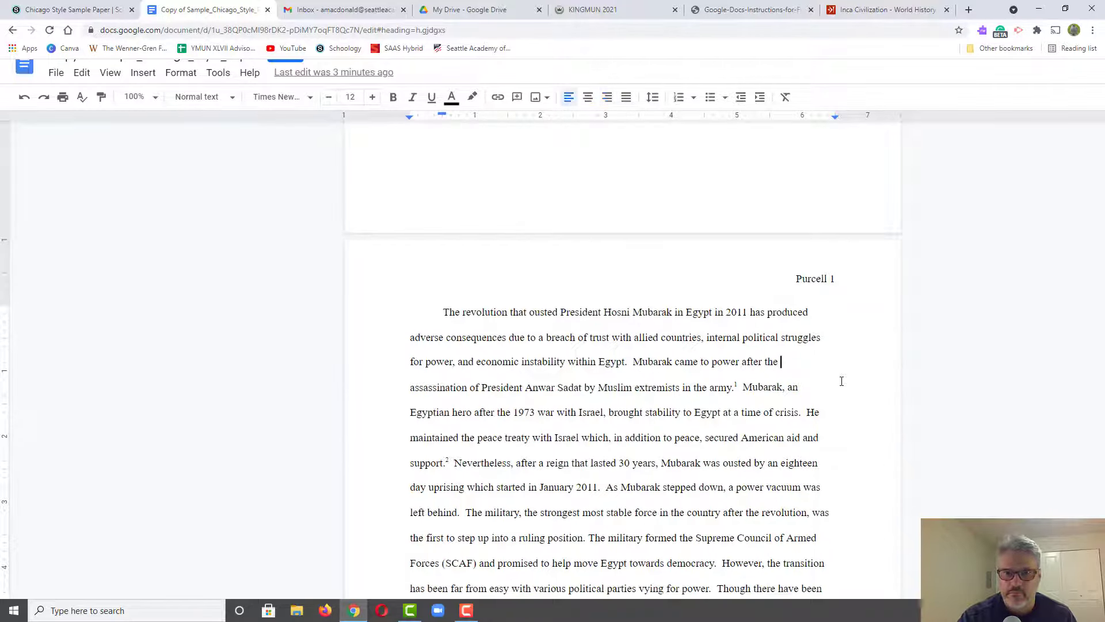
pyautogui.rightClick(735, 388)
pyautogui.click(666, 423)
pyautogui.scroll(5, 668, 422)
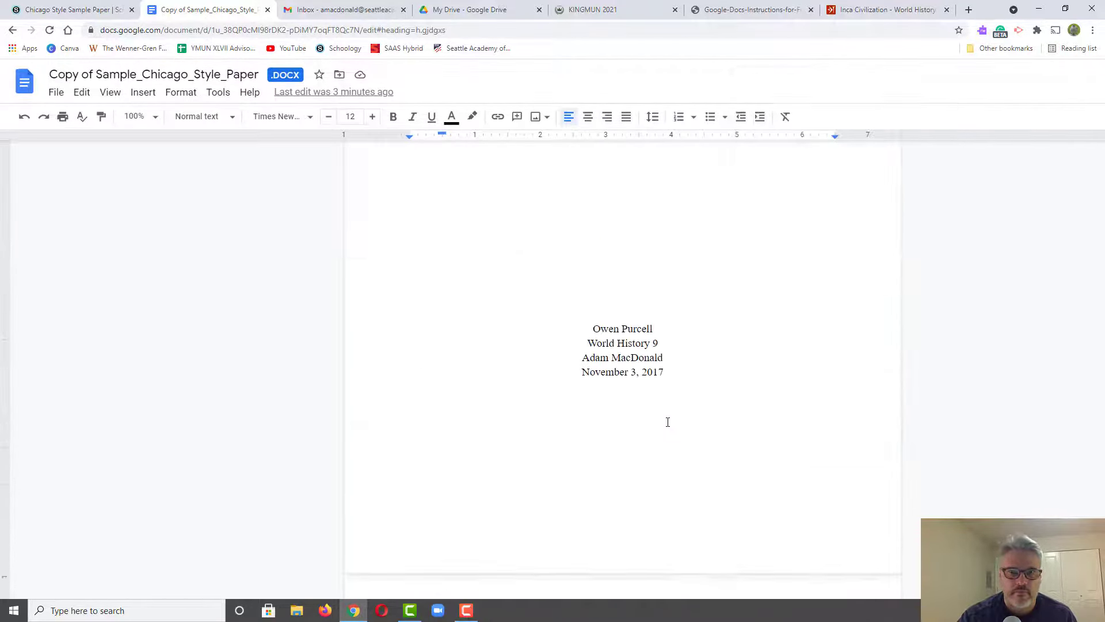
pyautogui.scroll(-2, 667, 421)
pyautogui.scroll(1, 582, 402)
pyautogui.scroll(-4, 581, 403)
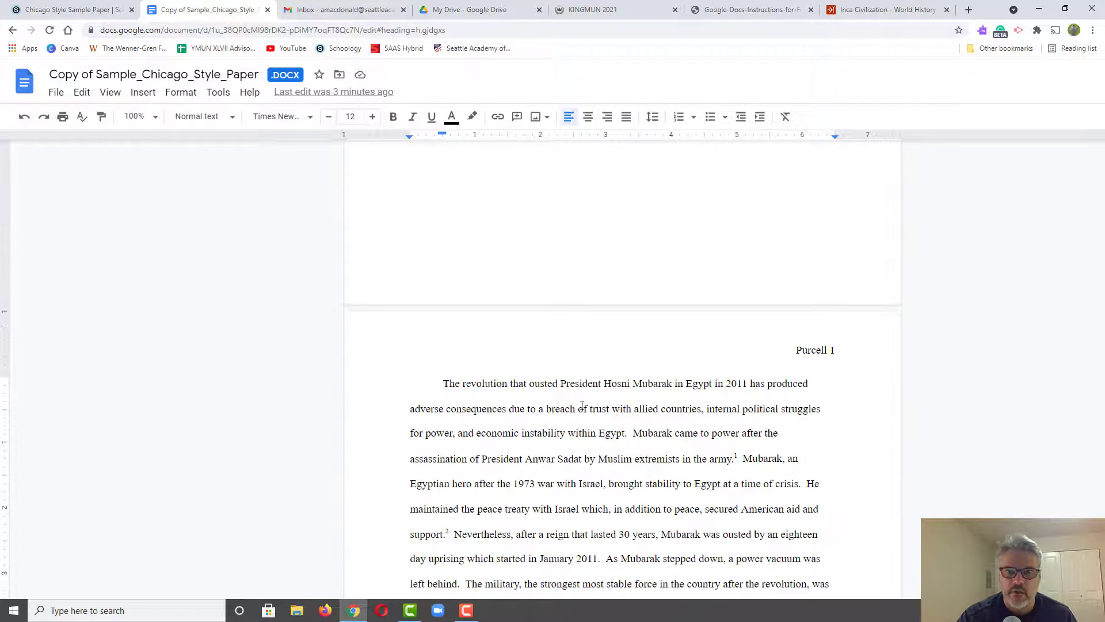
# Remove the first-line indent of the opening body paragraph and reapply it.
pyautogui.click(444, 384)
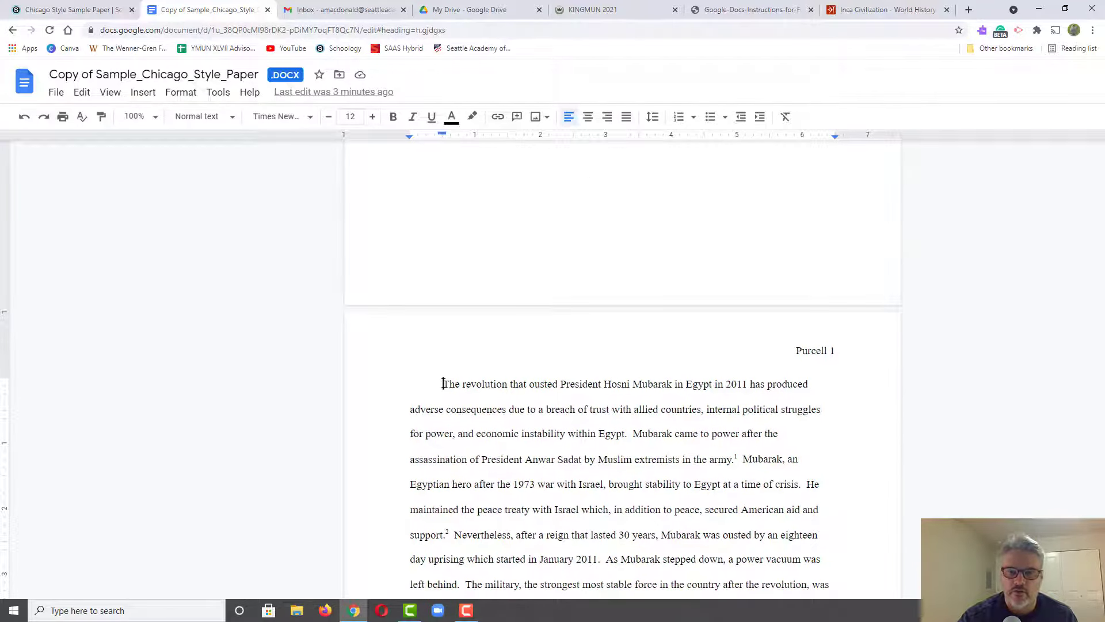
pyautogui.press('BackSpace')
pyautogui.press('Tab')
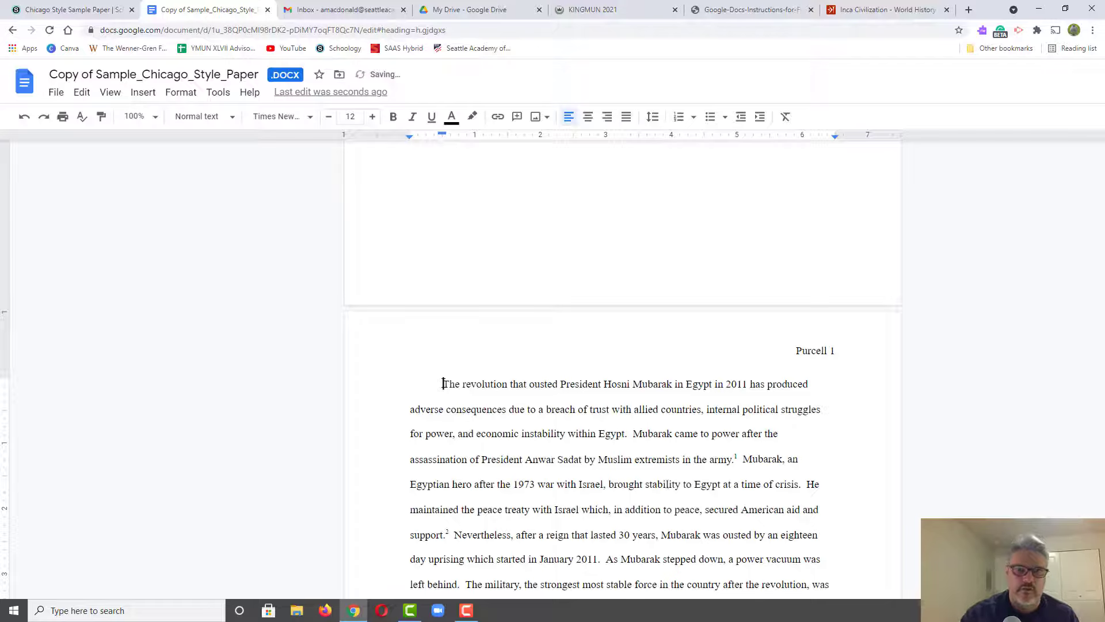
# Try justified alignment on the opening body paragraph, and return it to left alignment.
pyautogui.scroll(-3, 671, 446)
pyautogui.scroll(-6, 672, 446)
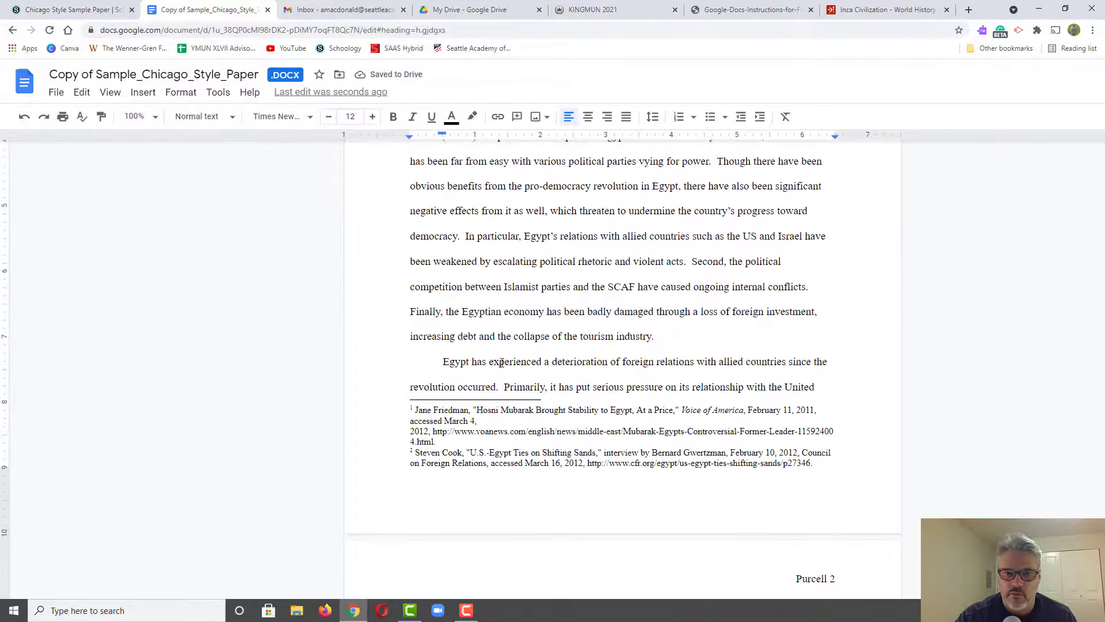
pyautogui.scroll(4, 623, 400)
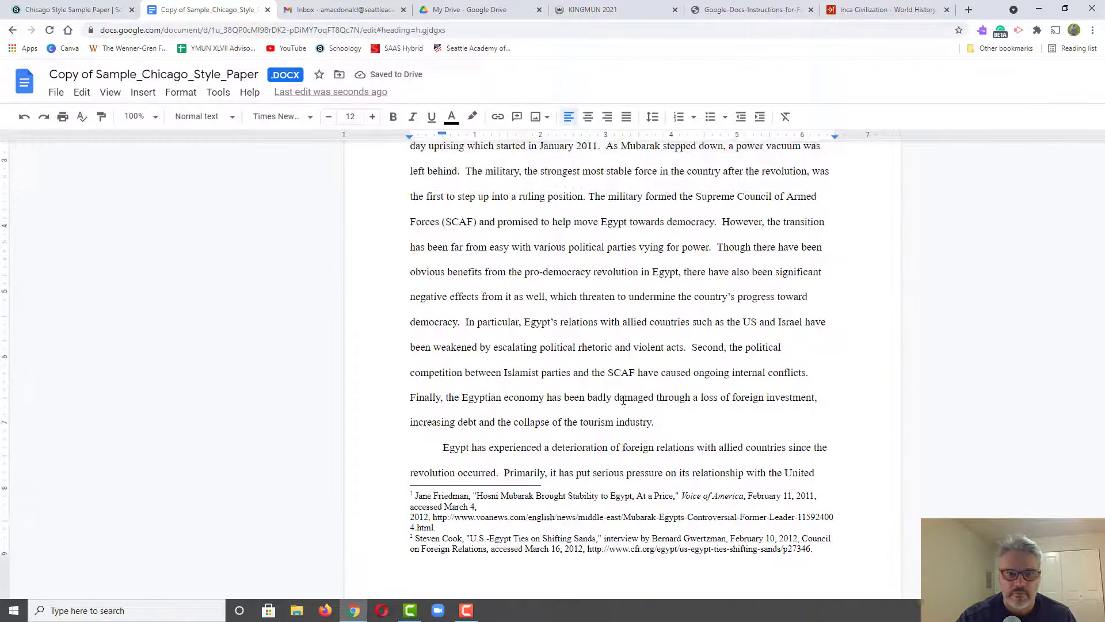
pyautogui.scroll(-5, 623, 400)
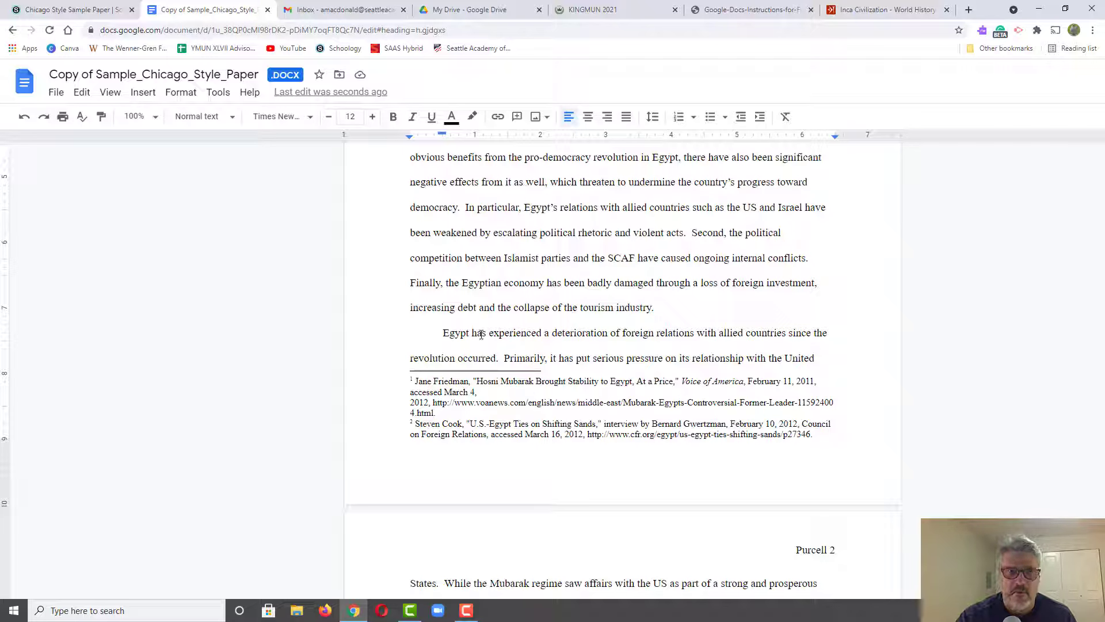
pyautogui.scroll(1, 493, 274)
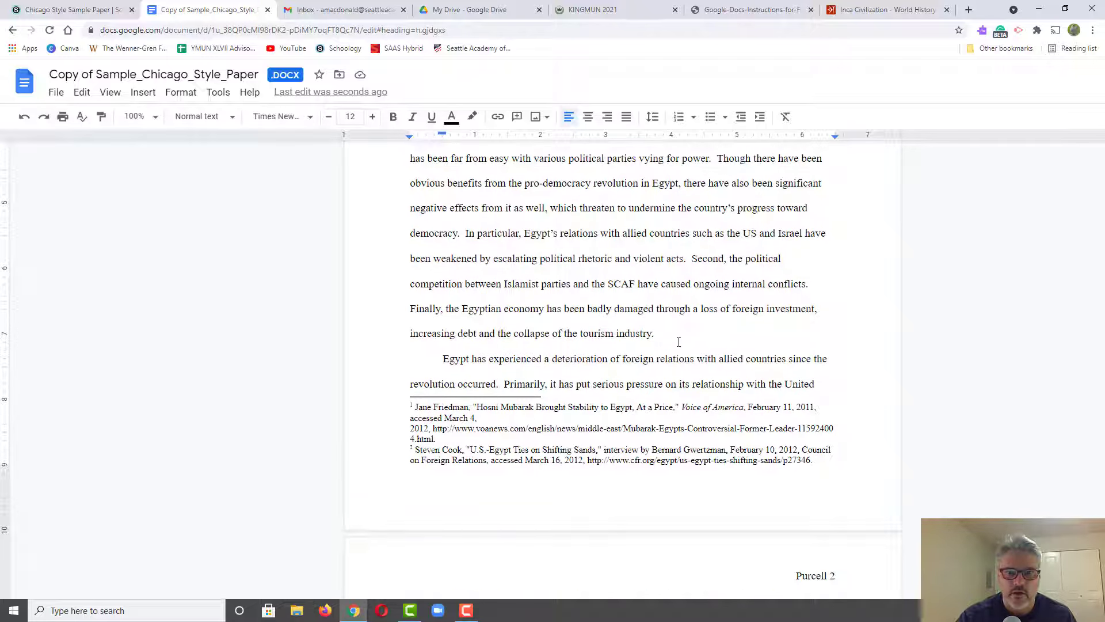
pyautogui.moveTo(654, 334); pyautogui.dragTo(532, 259)
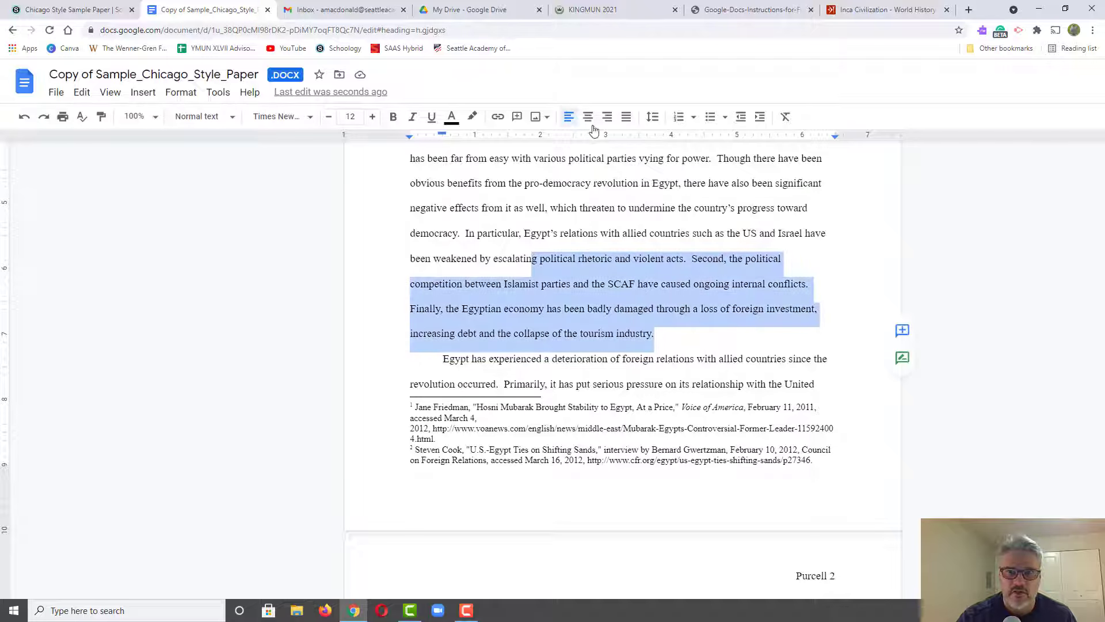
pyautogui.click(625, 123)
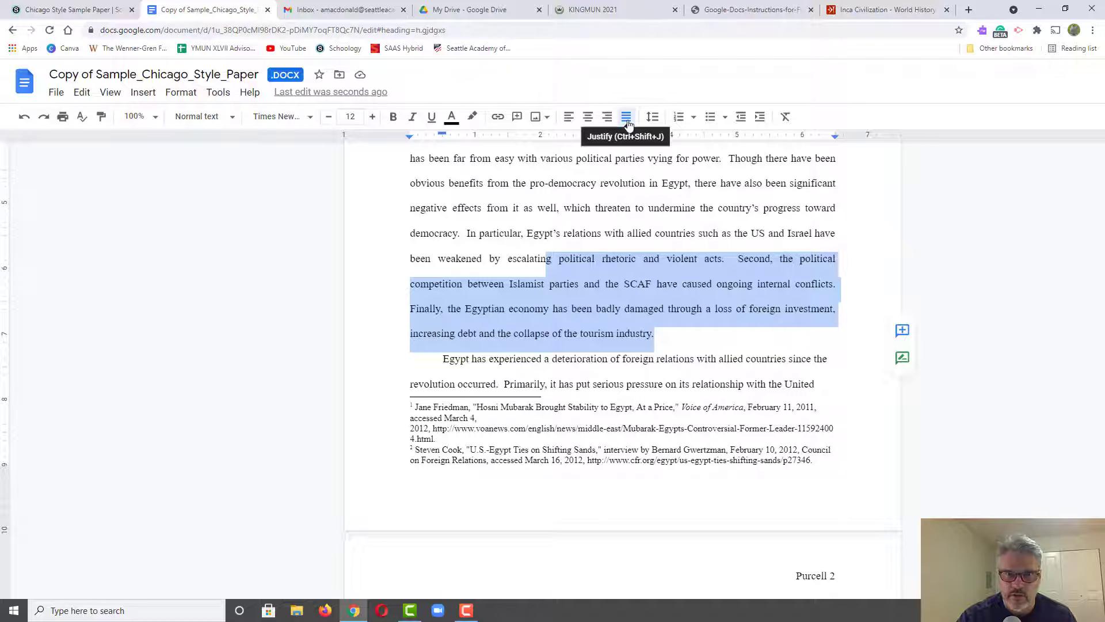
pyautogui.click(569, 120)
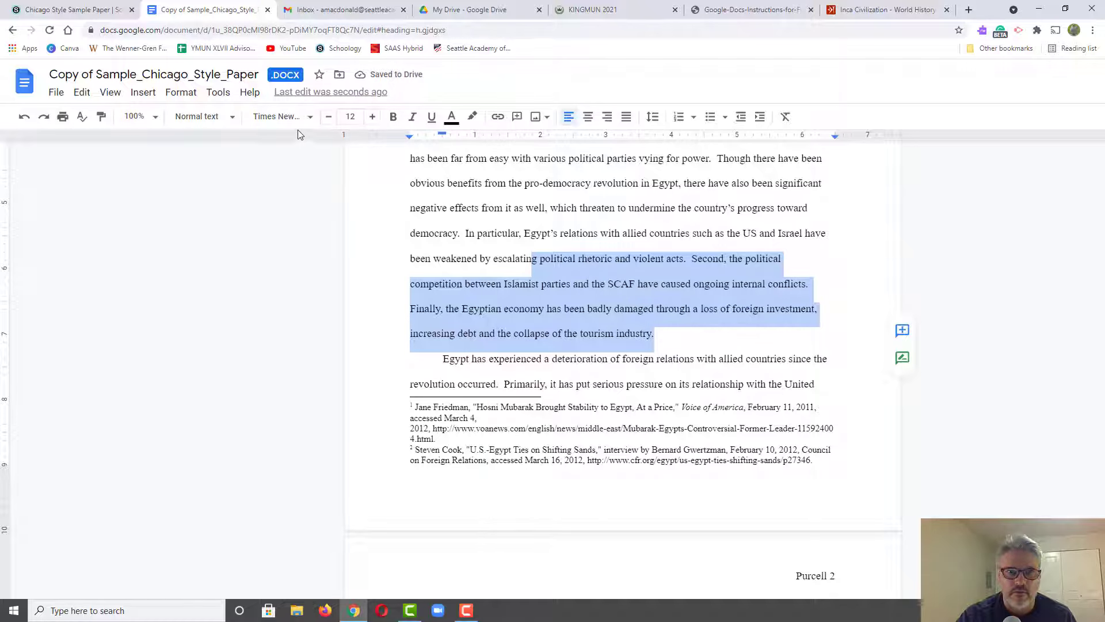
pyautogui.click(531, 309)
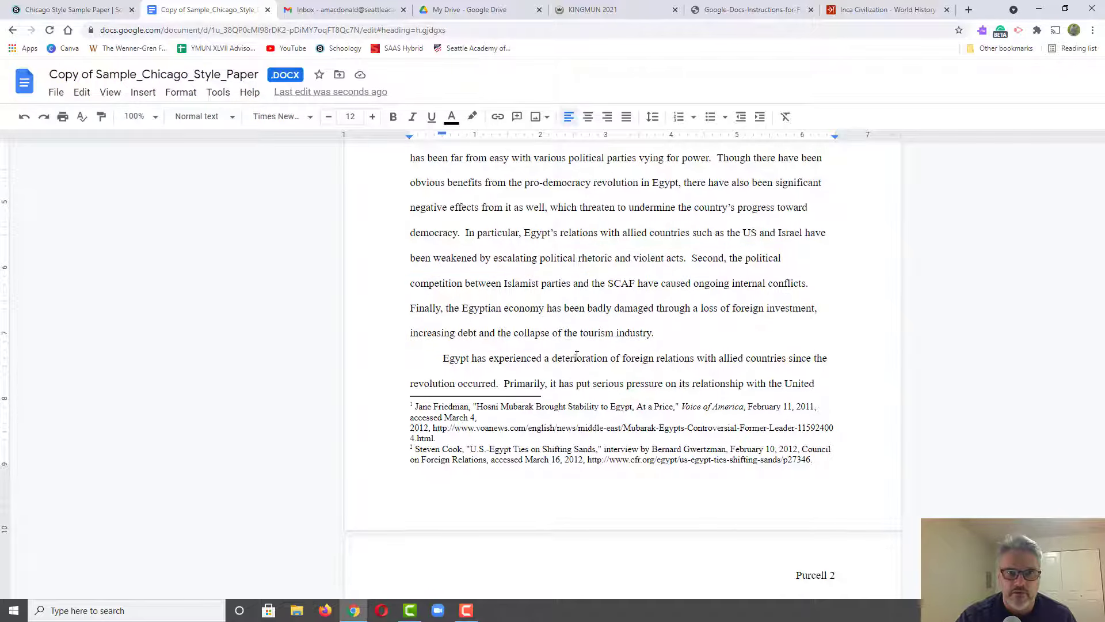
# Examine the placement and citation format of the footnotes at the end of the first body page.
pyautogui.scroll(-2, 657, 420)
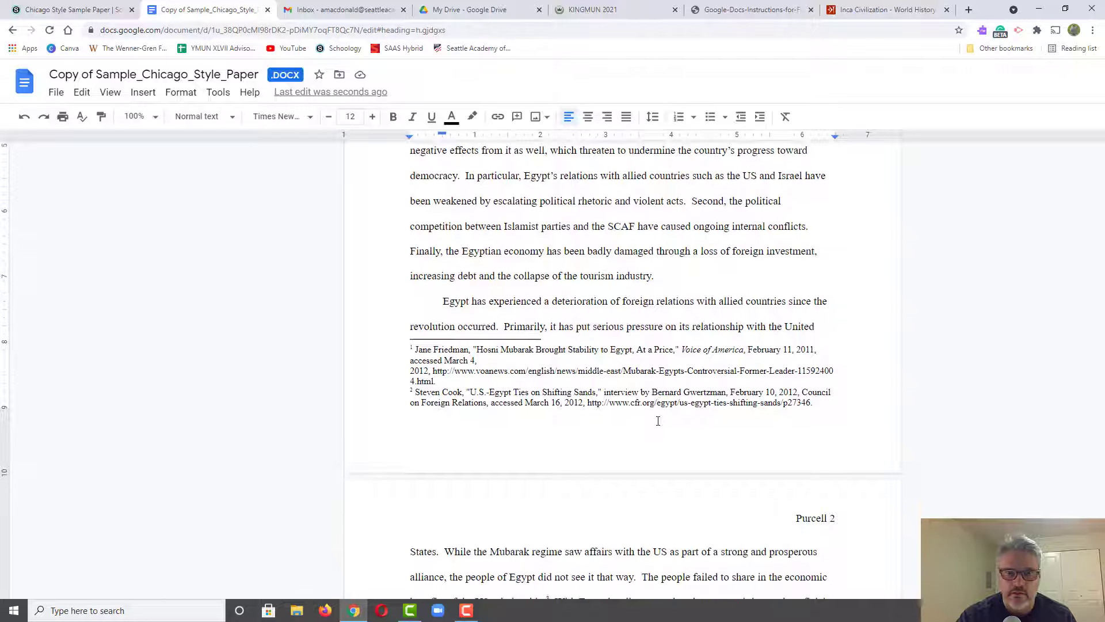
pyautogui.scroll(-1, 658, 420)
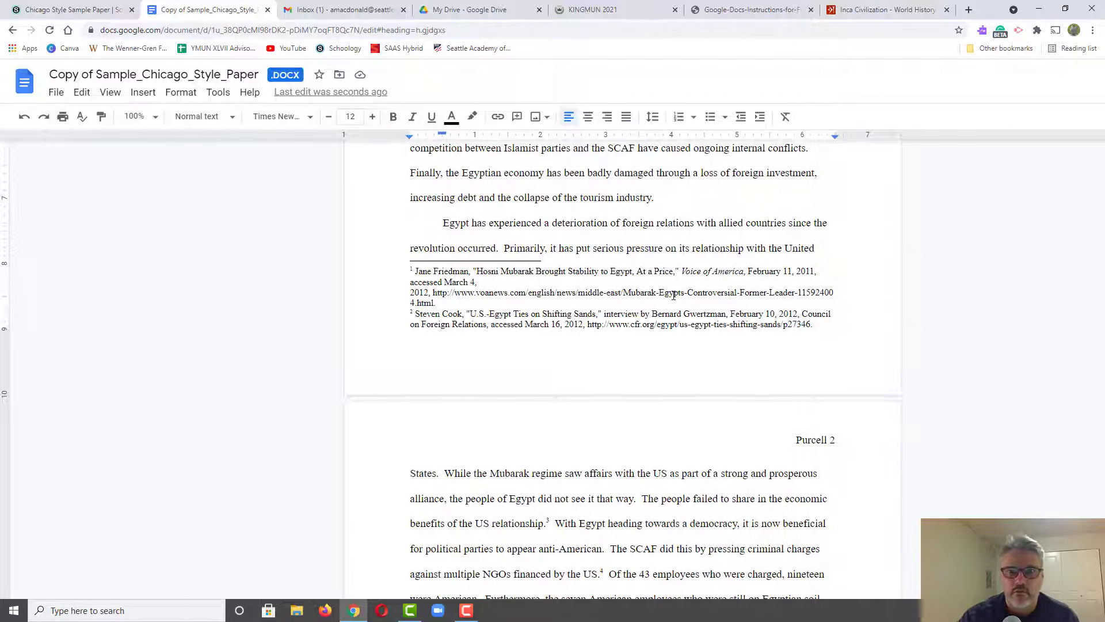
pyautogui.scroll(-1, 674, 295)
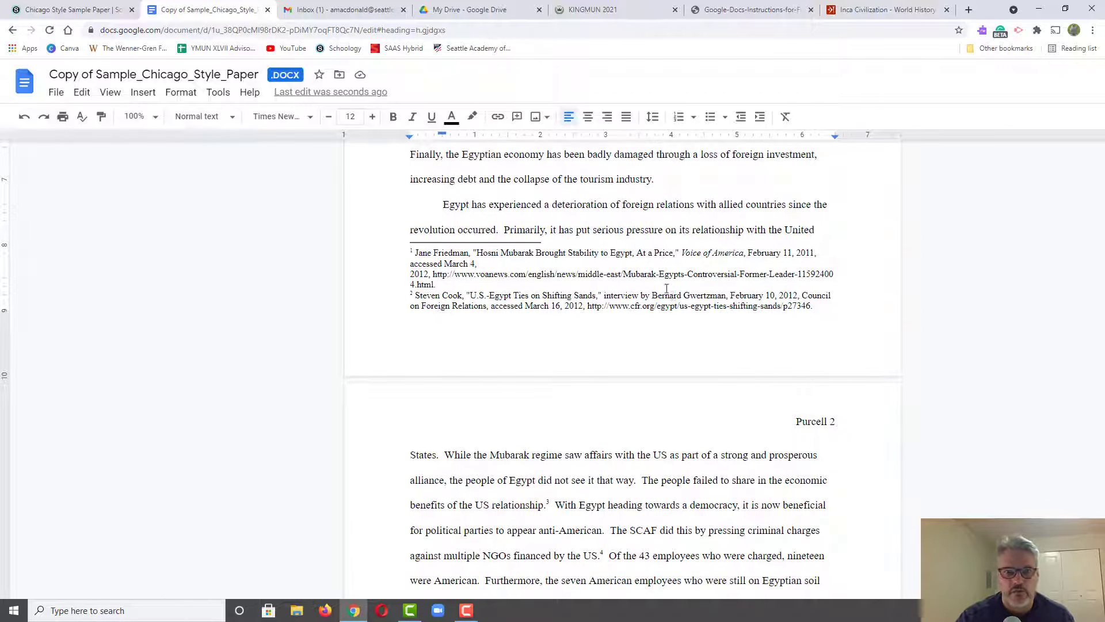
pyautogui.scroll(-1, 710, 317)
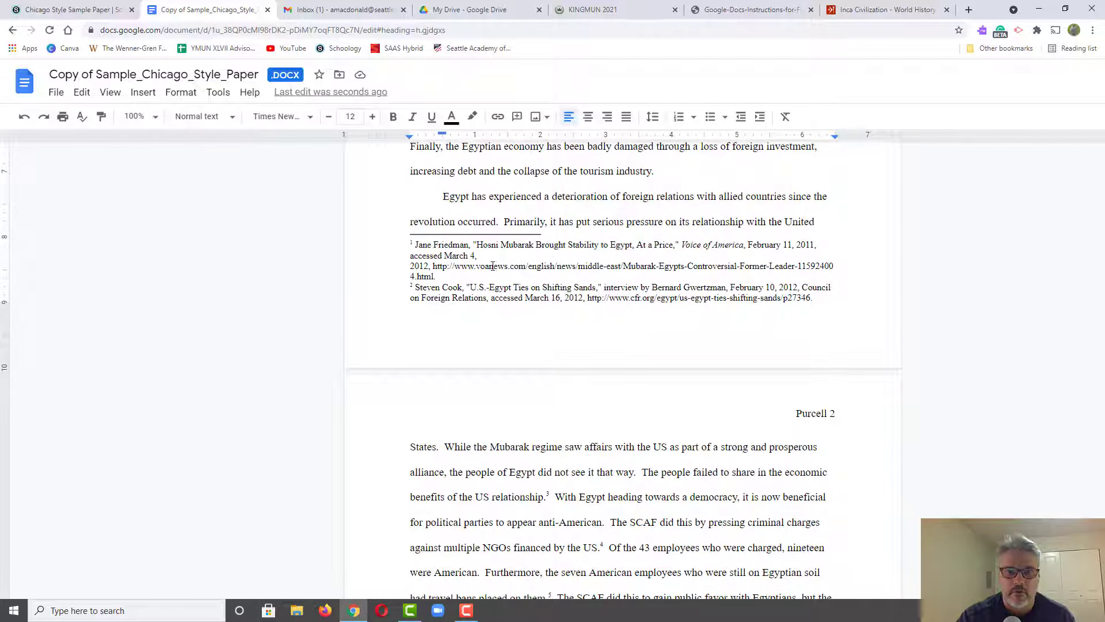
pyautogui.scroll(-1, 495, 266)
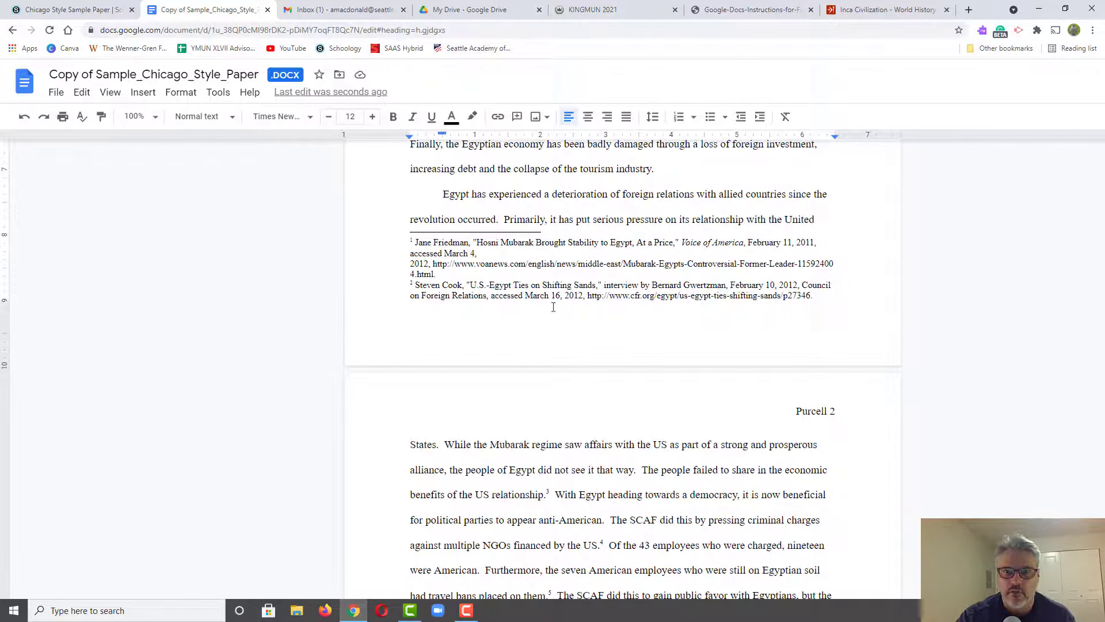
# Insert a footnote after "tourism industry." at the end of the opening body paragraph, and undo it.
pyautogui.scroll(5, 561, 313)
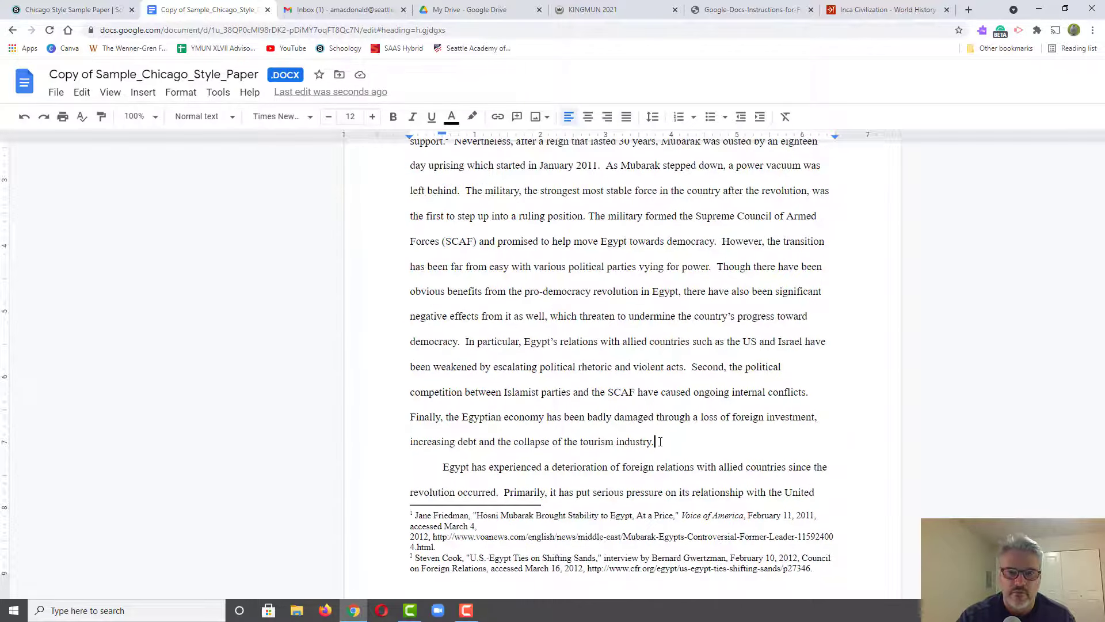
pyautogui.click(144, 94)
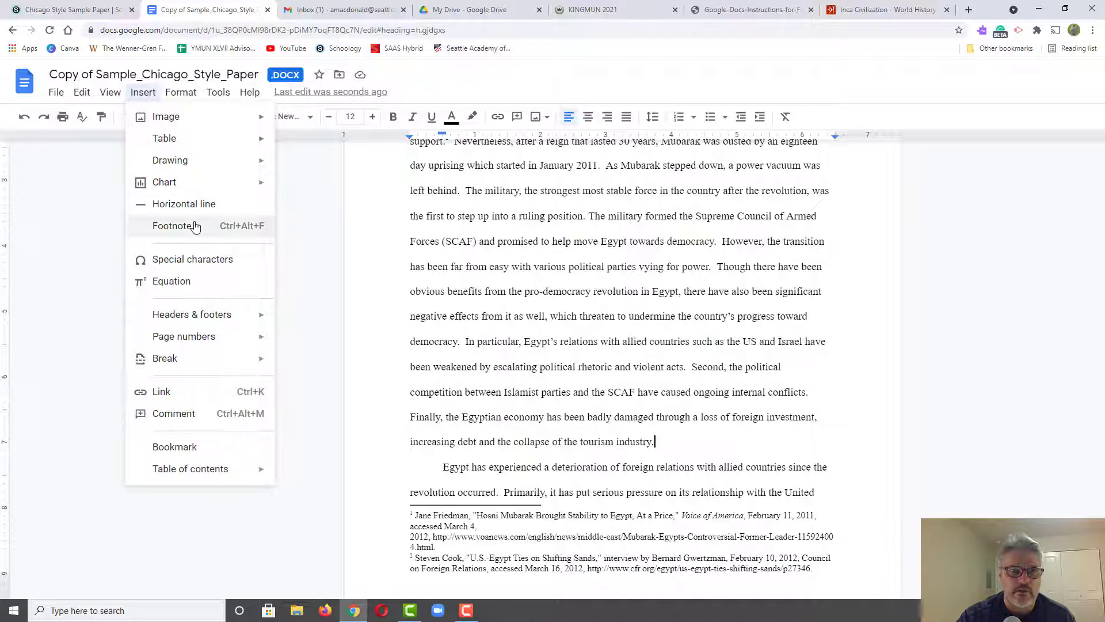
pyautogui.click(172, 226)
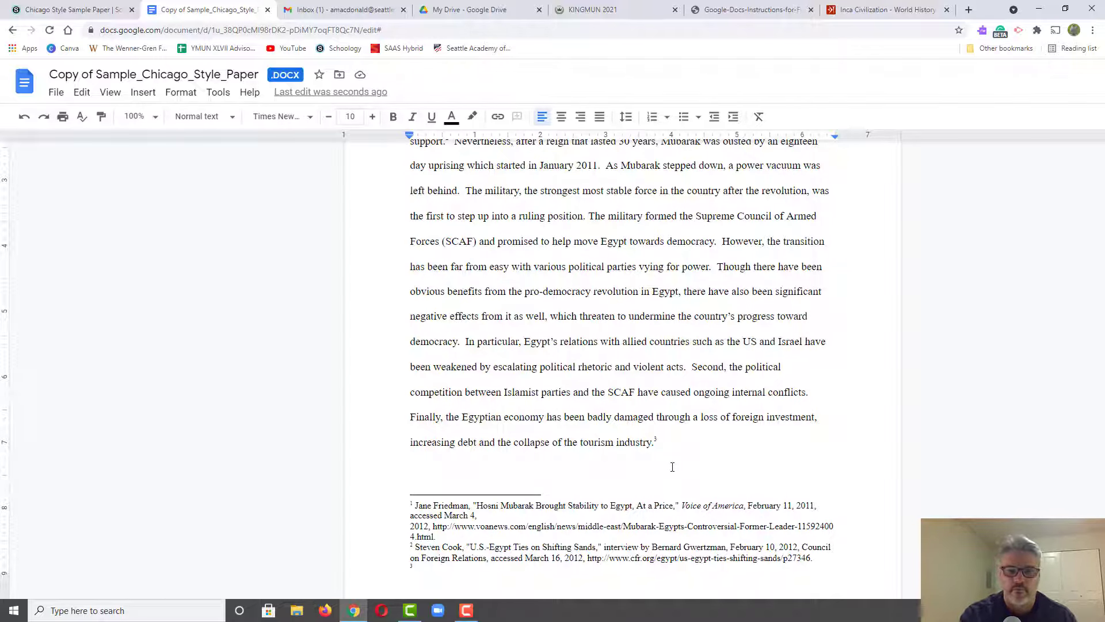
pyautogui.hotkey('ctrl', 'z')
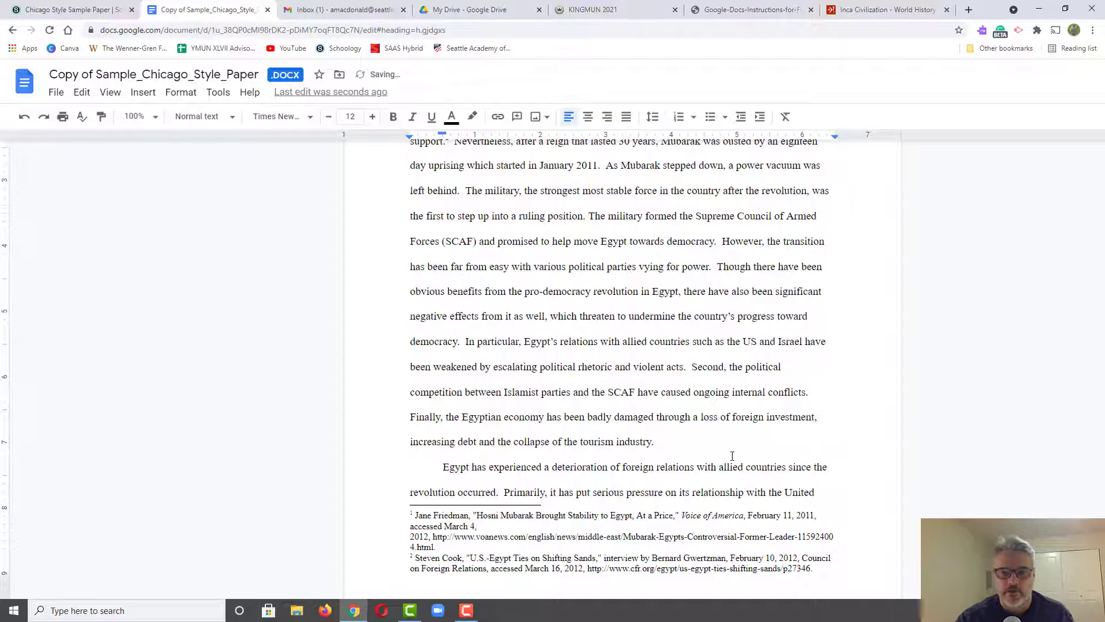
# Look through the remaining body pages and their footnotes up to the Bibliography page.
pyautogui.scroll(-2, 732, 456)
pyautogui.scroll(-10, 732, 456)
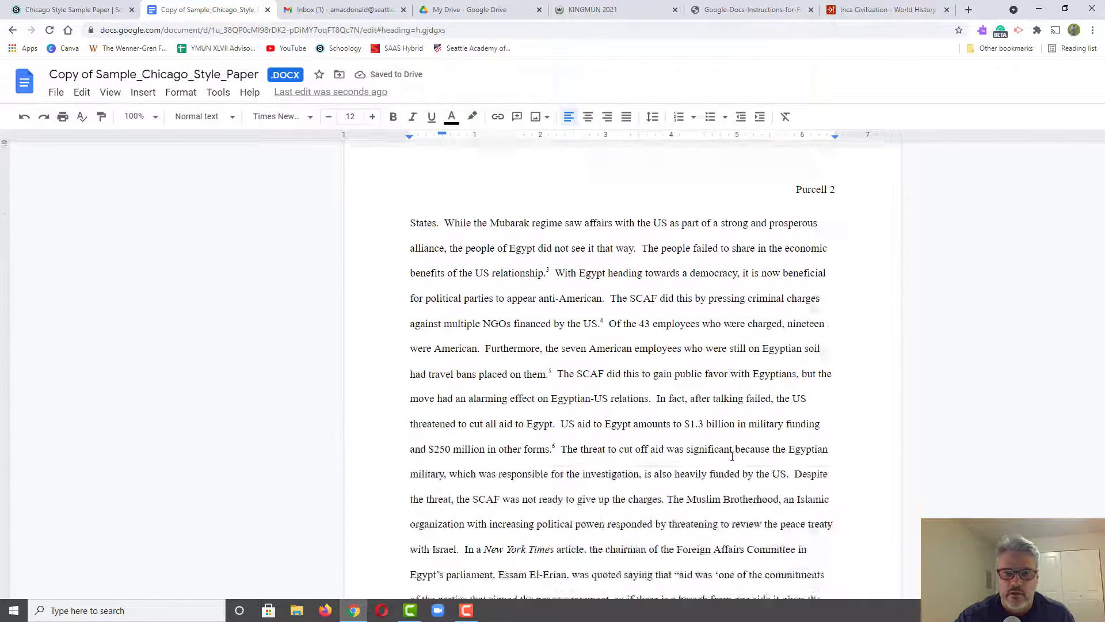
pyautogui.scroll(-12, 732, 455)
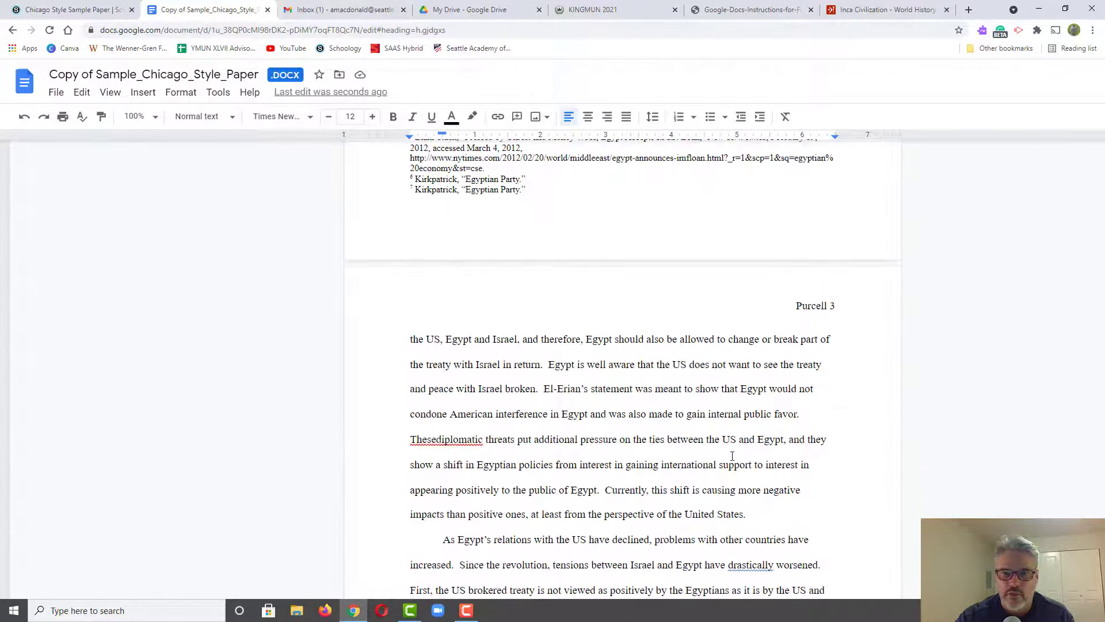
pyautogui.scroll(-20, 732, 456)
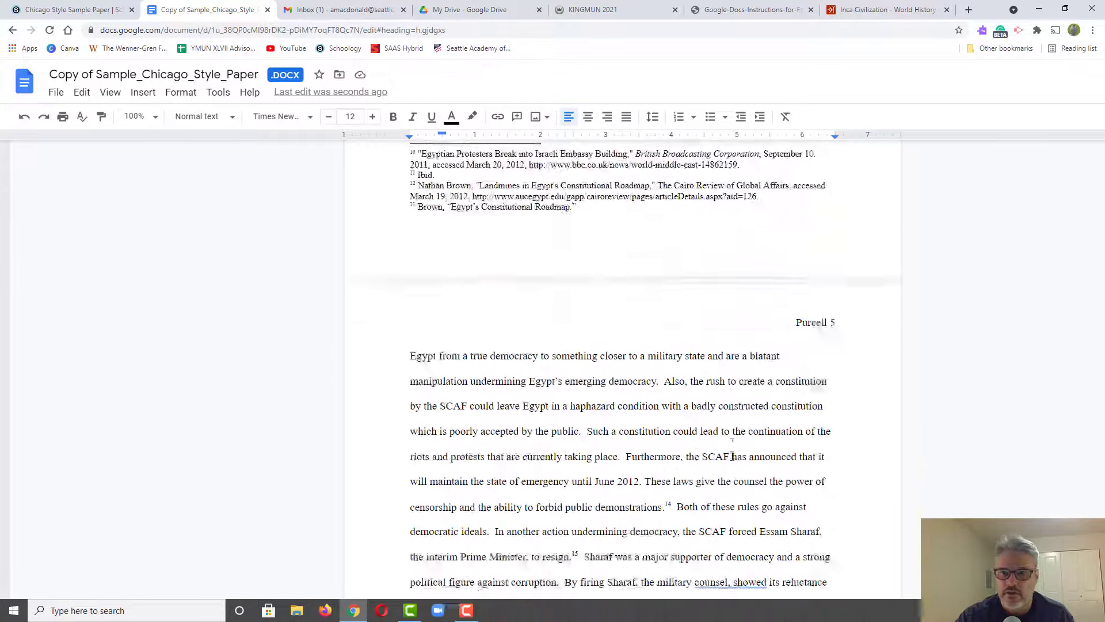
pyautogui.scroll(-15, 732, 456)
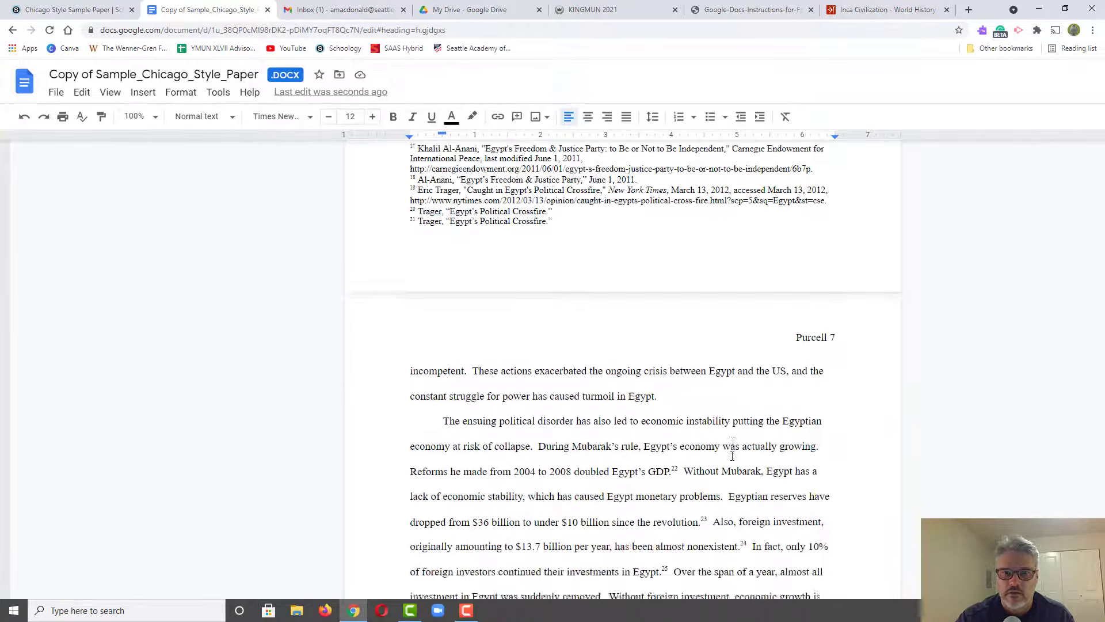
pyautogui.scroll(-18, 732, 455)
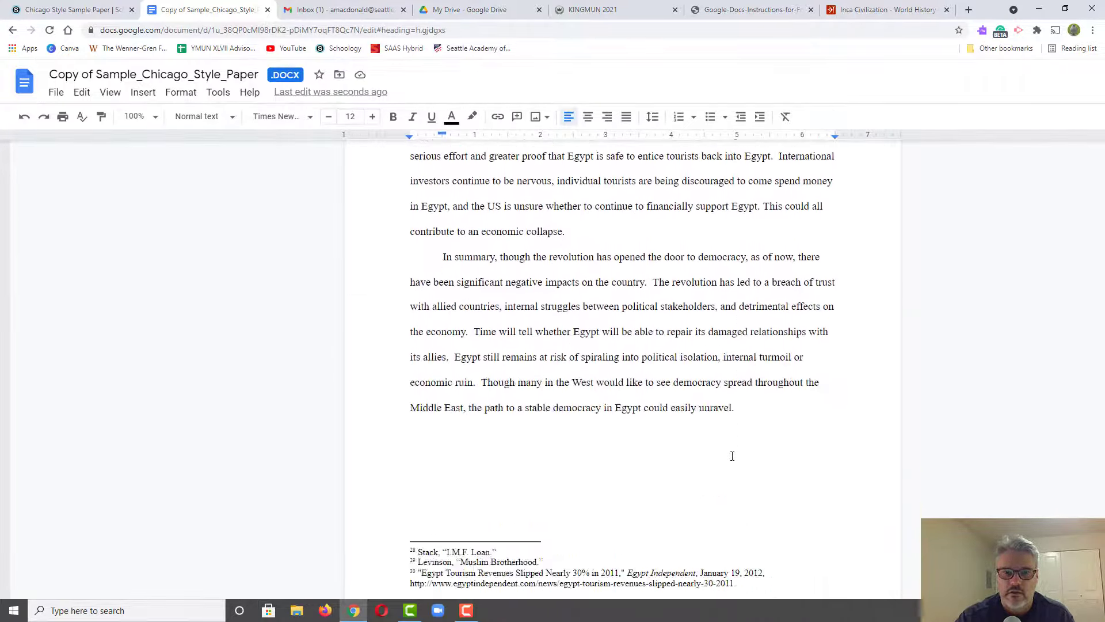
pyautogui.scroll(-5, 732, 456)
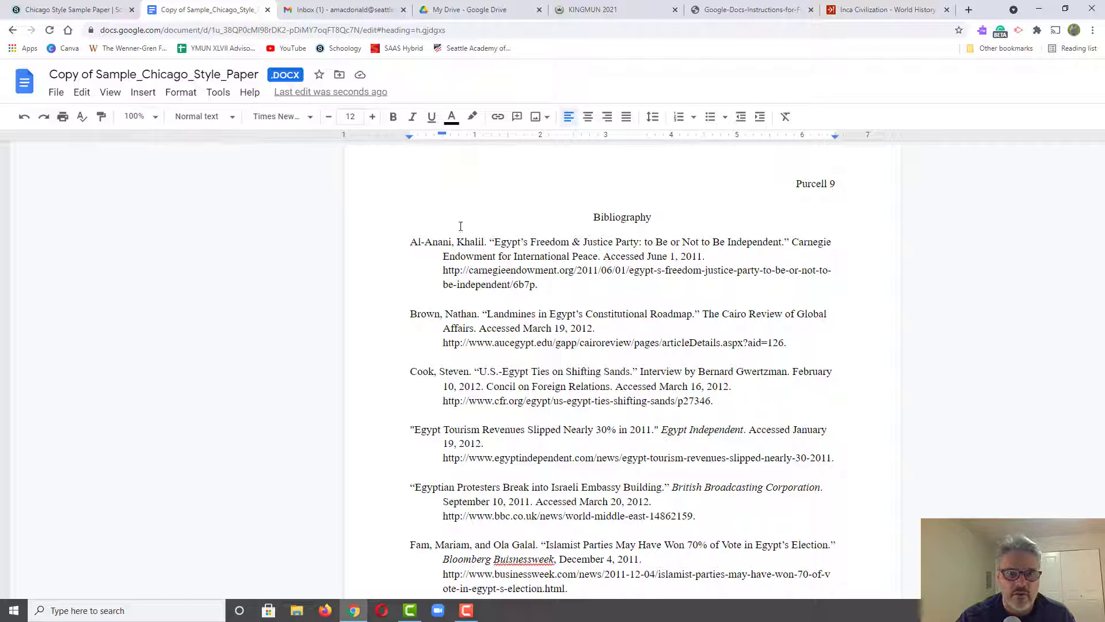
# Hide the ruler and show it again, and try adjusting its first-line indent marker.
pyautogui.click(110, 93)
pyautogui.click(140, 173)
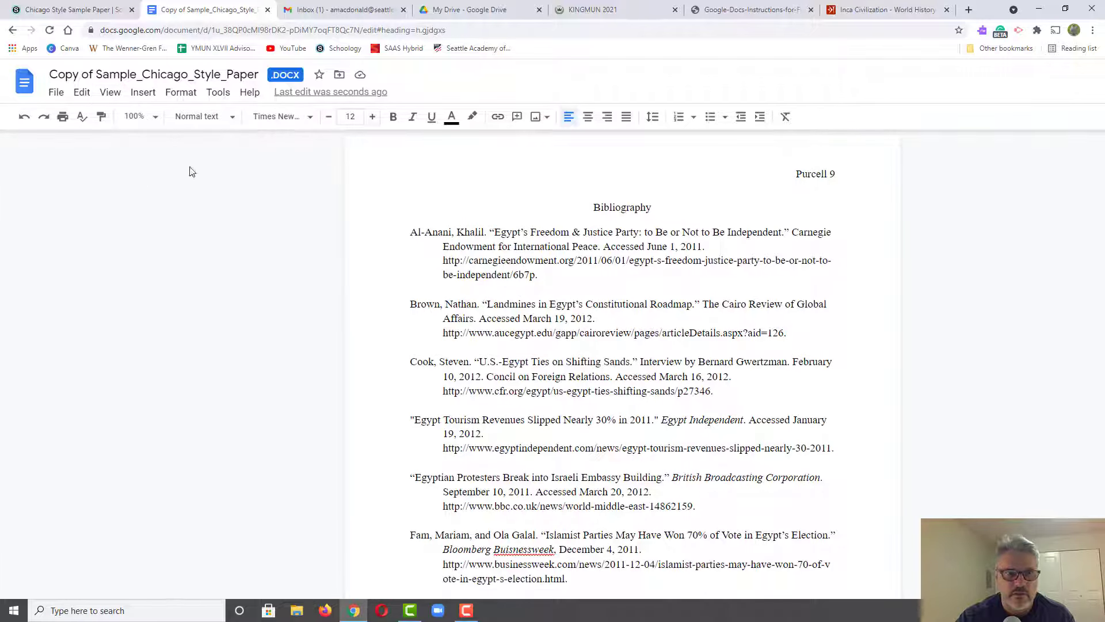
pyautogui.click(112, 93)
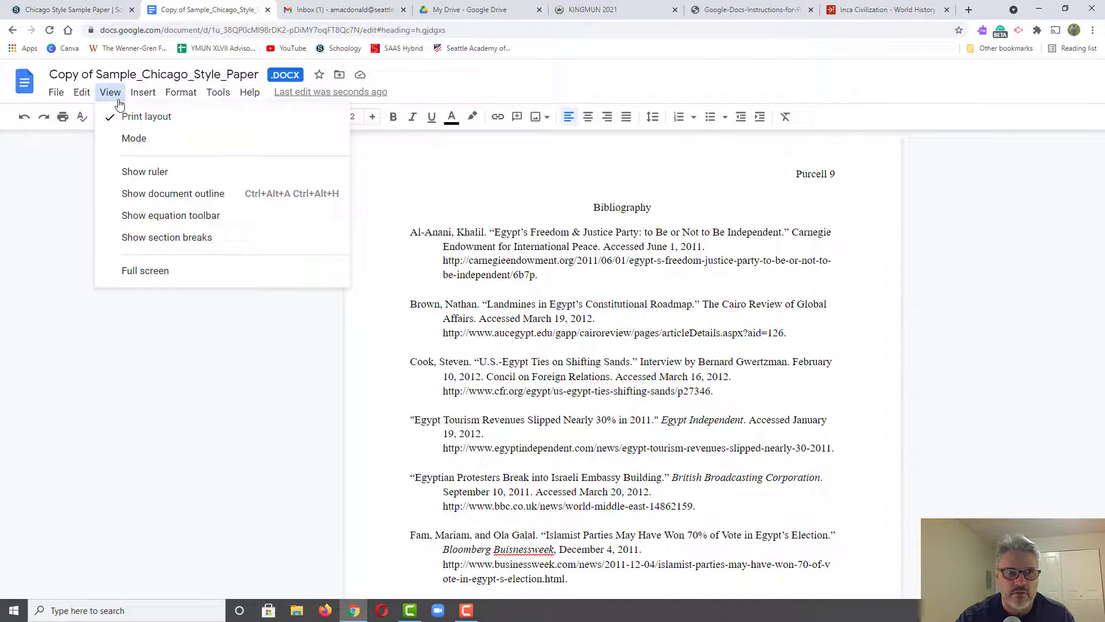
pyautogui.click(145, 176)
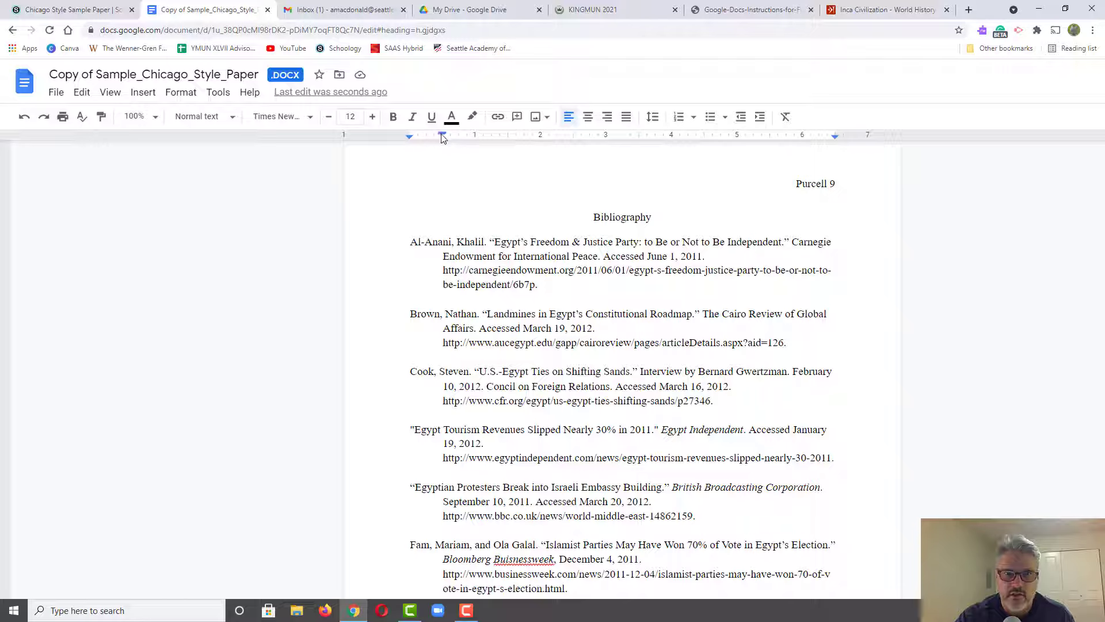
pyautogui.moveTo(442, 134)
pyautogui.mouseDown()
pyautogui.moveTo(410, 137)
pyautogui.moveTo(442, 136)
pyautogui.mouseUp()
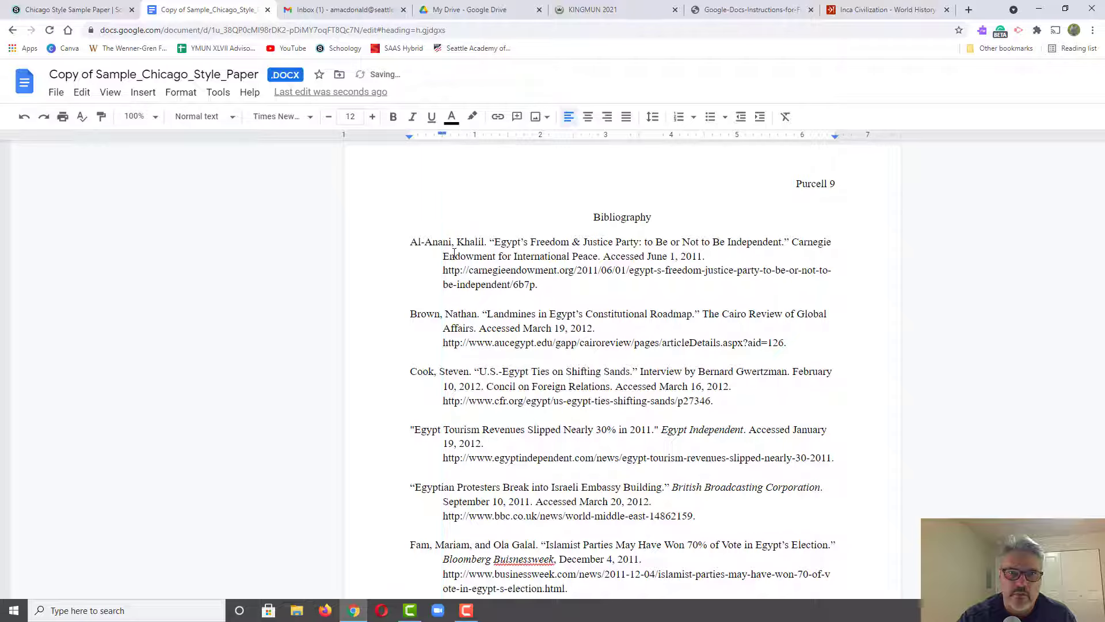
# Review the hanging indents and spacing of the bibliography entries through the last one, and hide the document's menus.
pyautogui.scroll(-5, 446, 254)
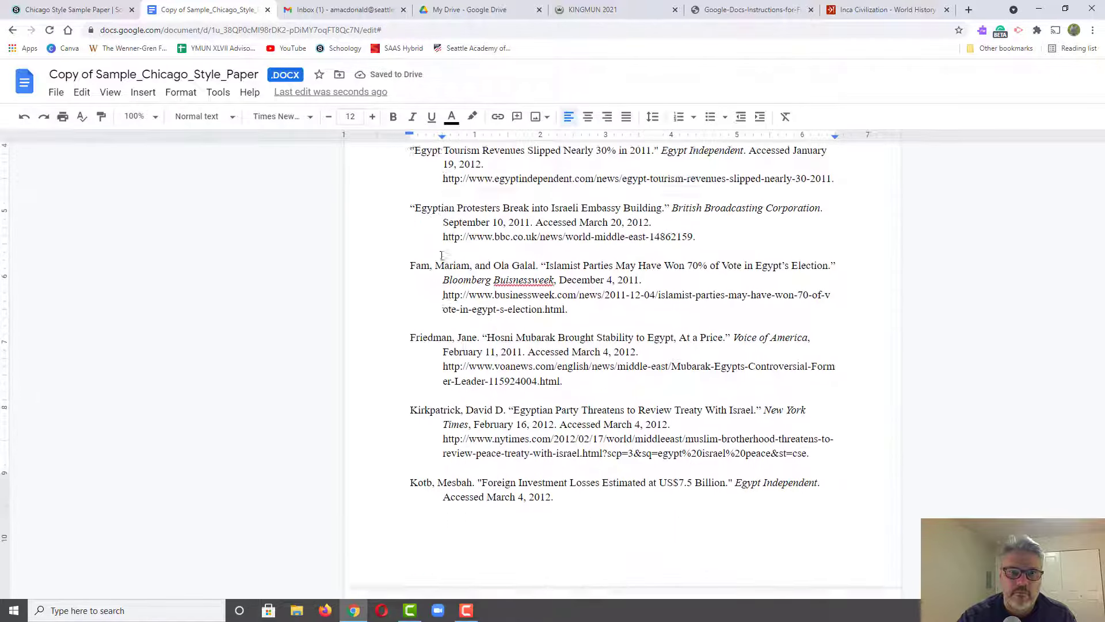
pyautogui.scroll(4, 442, 255)
pyautogui.scroll(-7, 466, 353)
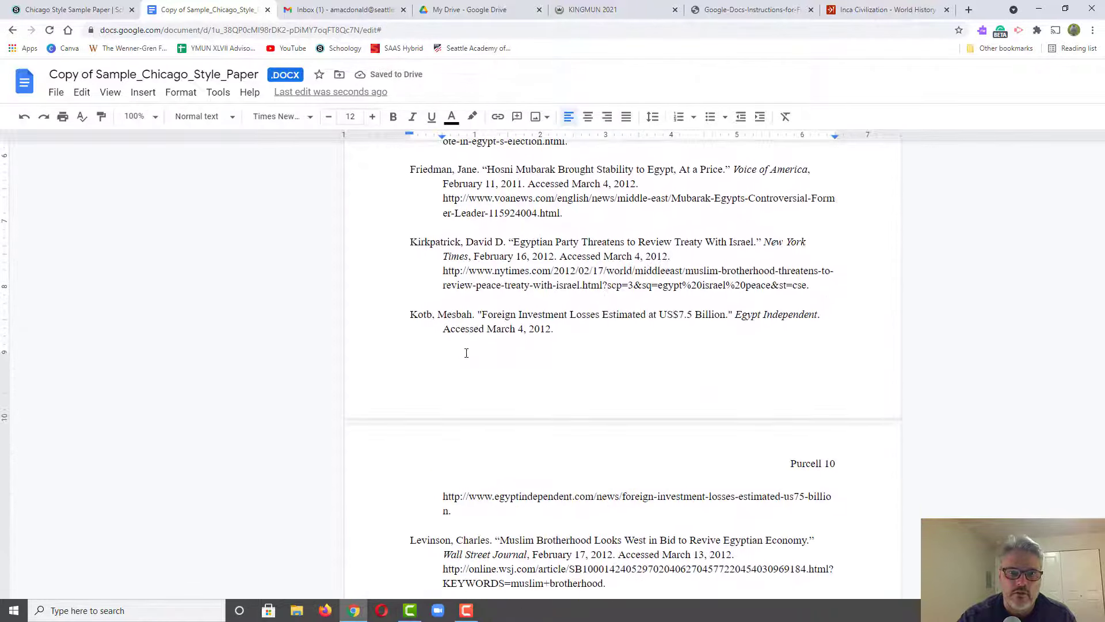
pyautogui.scroll(-12, 466, 353)
pyautogui.hotkey('ctrl', 'shift', 'f')
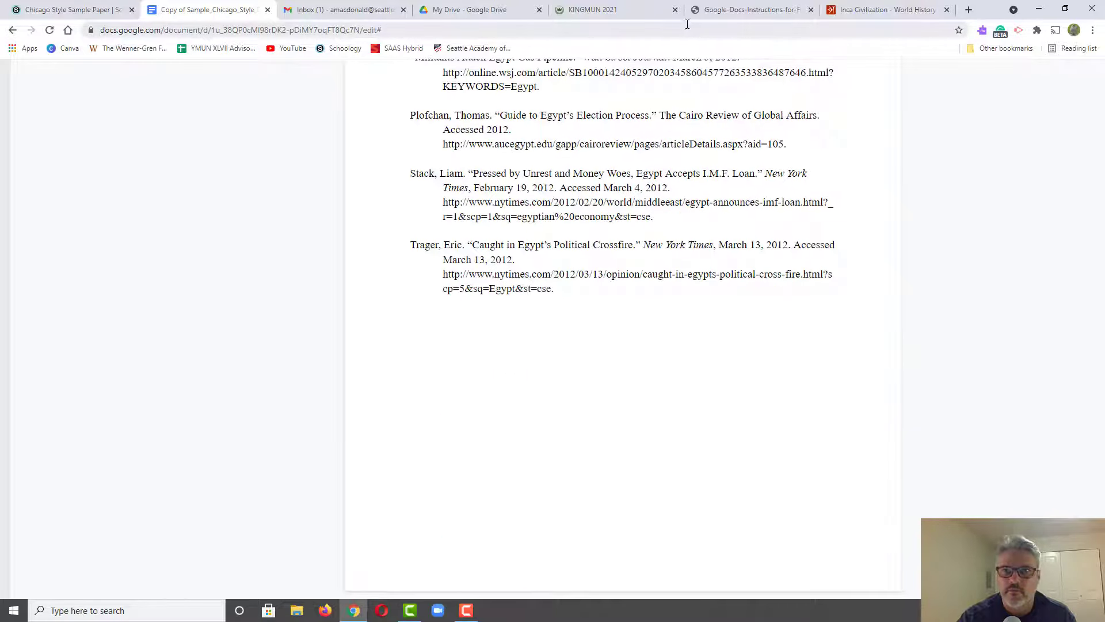
# Switch to the Inca Civilization web page and copy its complete Chicago Style citation from the Cite This Work section.
pyautogui.scroll(3, 680, 189)
pyautogui.click(883, 10)
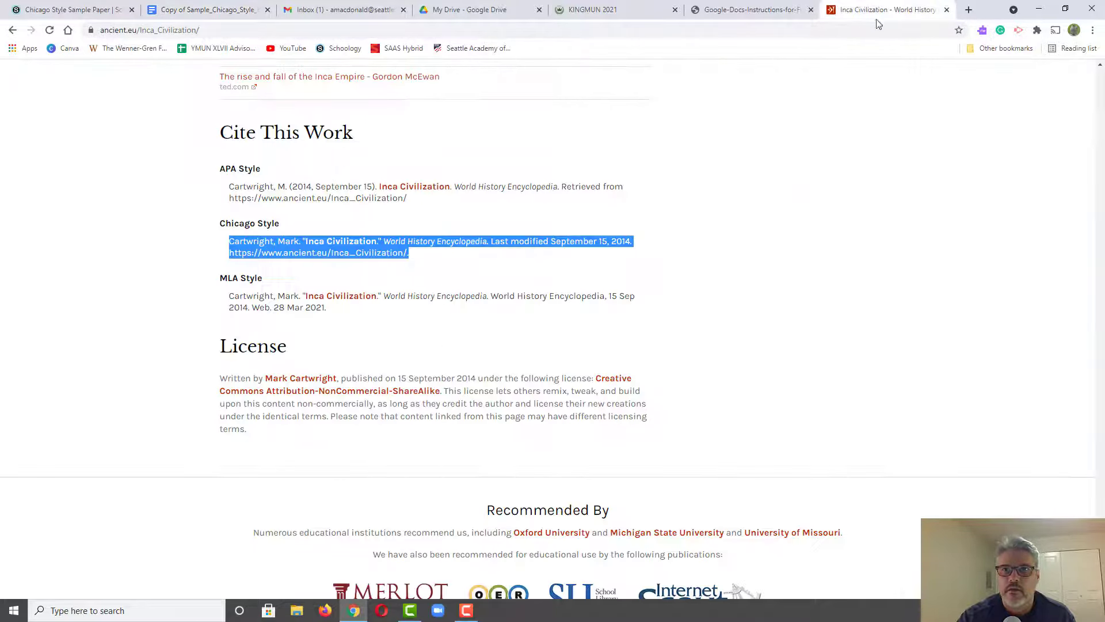
pyautogui.moveTo(438, 281); pyautogui.dragTo(241, 242)
pyautogui.click(240, 242)
pyautogui.moveTo(392, 265); pyautogui.dragTo(417, 257)
pyautogui.hotkey('ctrl', 'c')
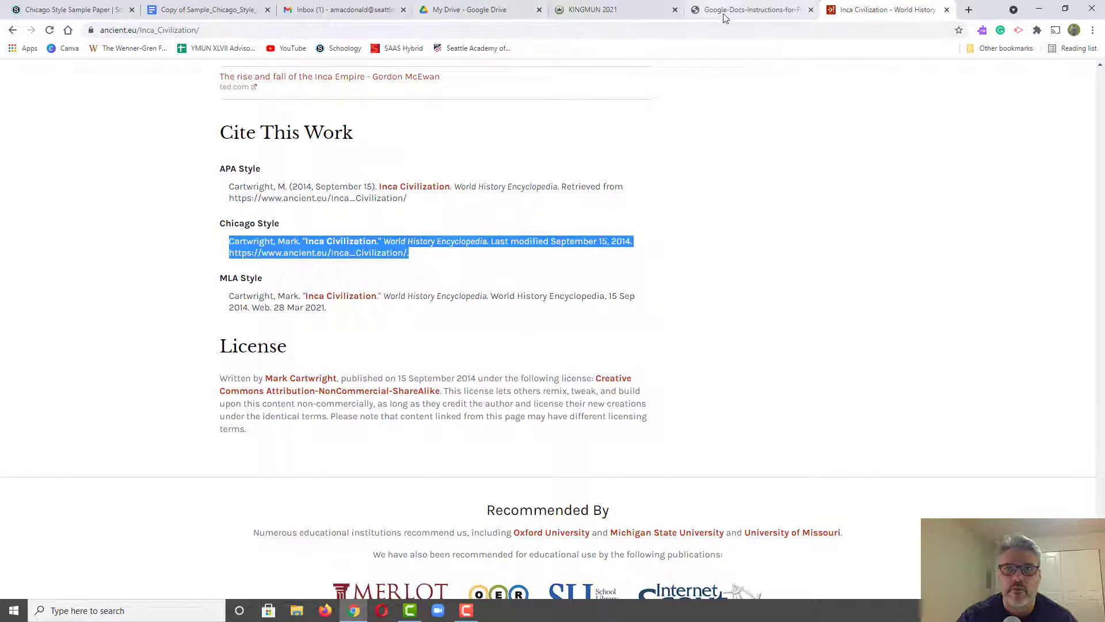
# Return to the Chicago paper, bring back the document's menus, and paste the copied Inca Civilization citation below the last bibliography entry.
pyautogui.click(196, 9)
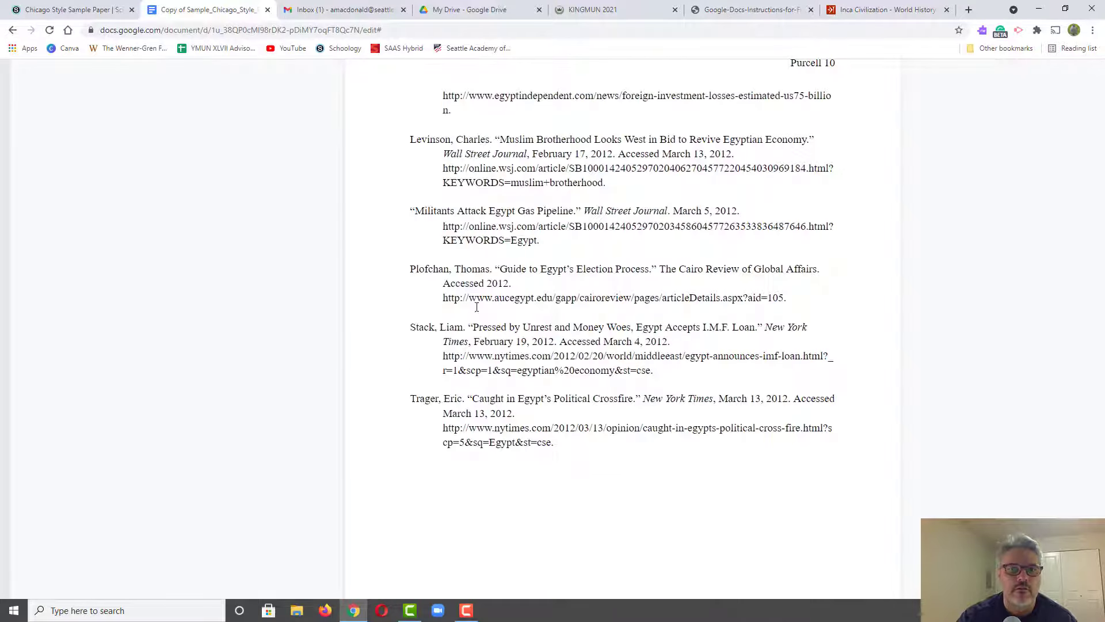
pyautogui.click(446, 513)
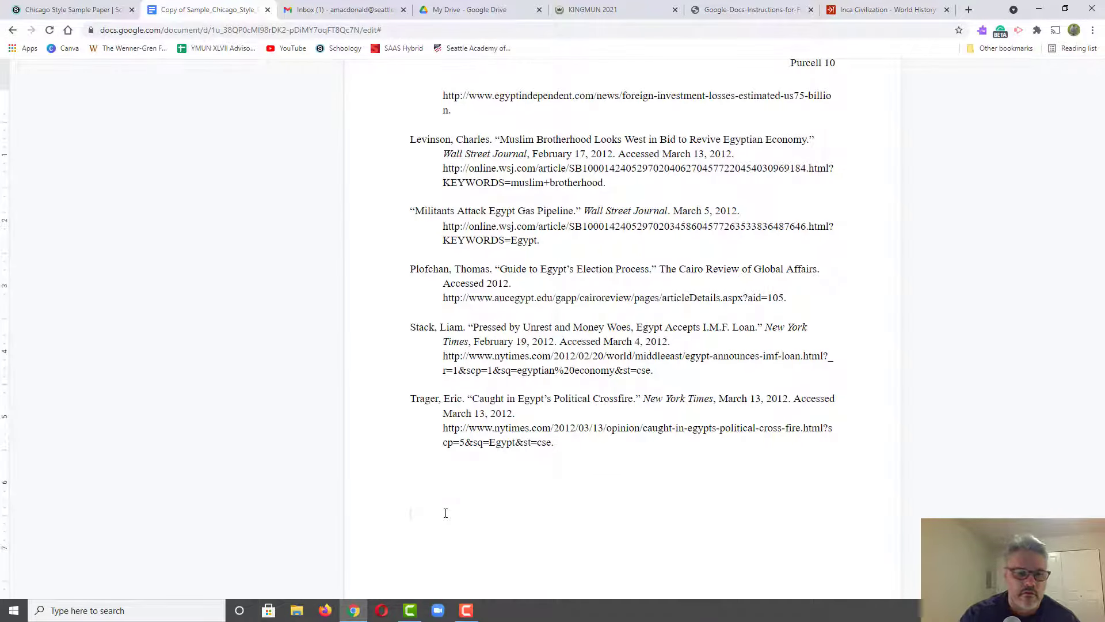
pyautogui.press('Escape')
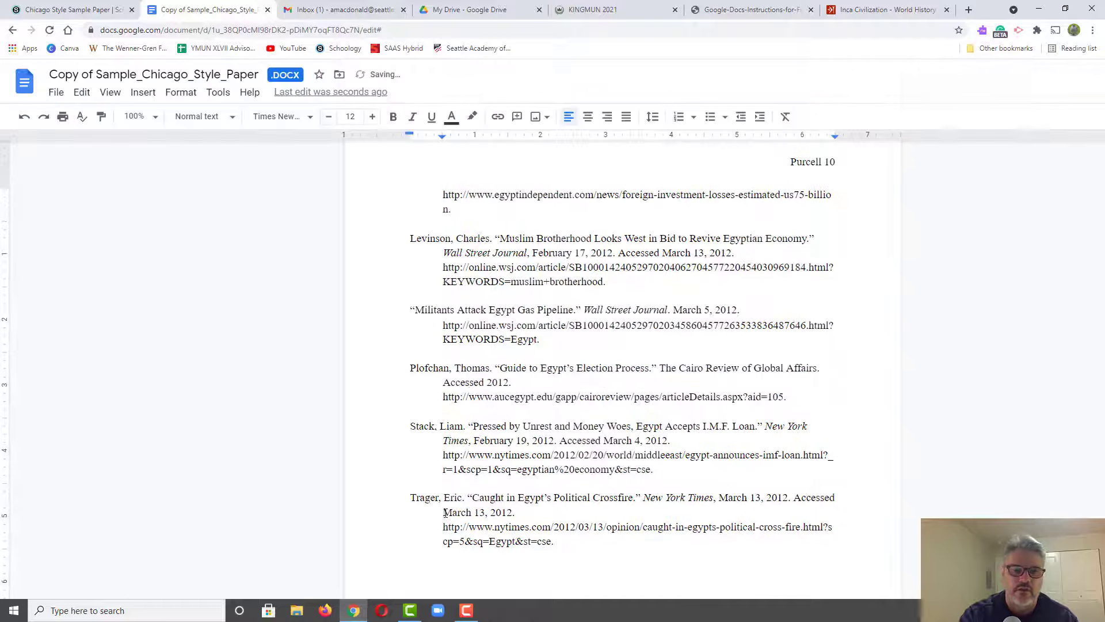
pyautogui.hotkey('ctrl', 'v')
pyautogui.scroll(-2, 507, 530)
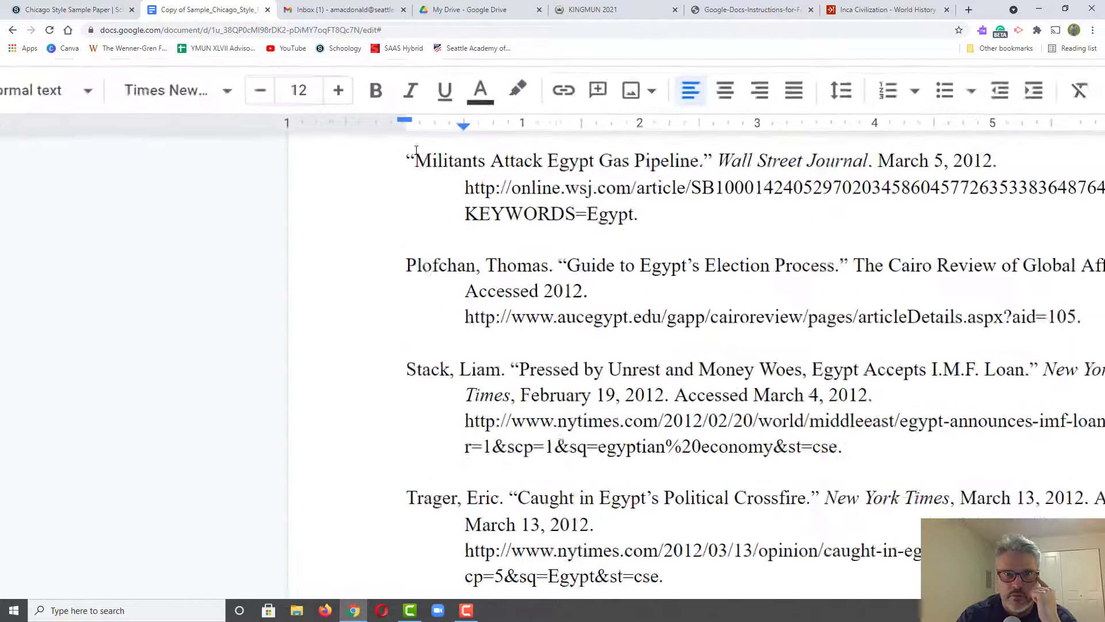
# Examine the ruler's indent markers and compare the hanging indent of the pasted Inca Civilization citation with the bibliography entries above it.
pyautogui.moveTo(470, 132)
pyautogui.mouseDown()
pyautogui.moveTo(415, 132)
pyautogui.moveTo(467, 131)
pyautogui.mouseUp()
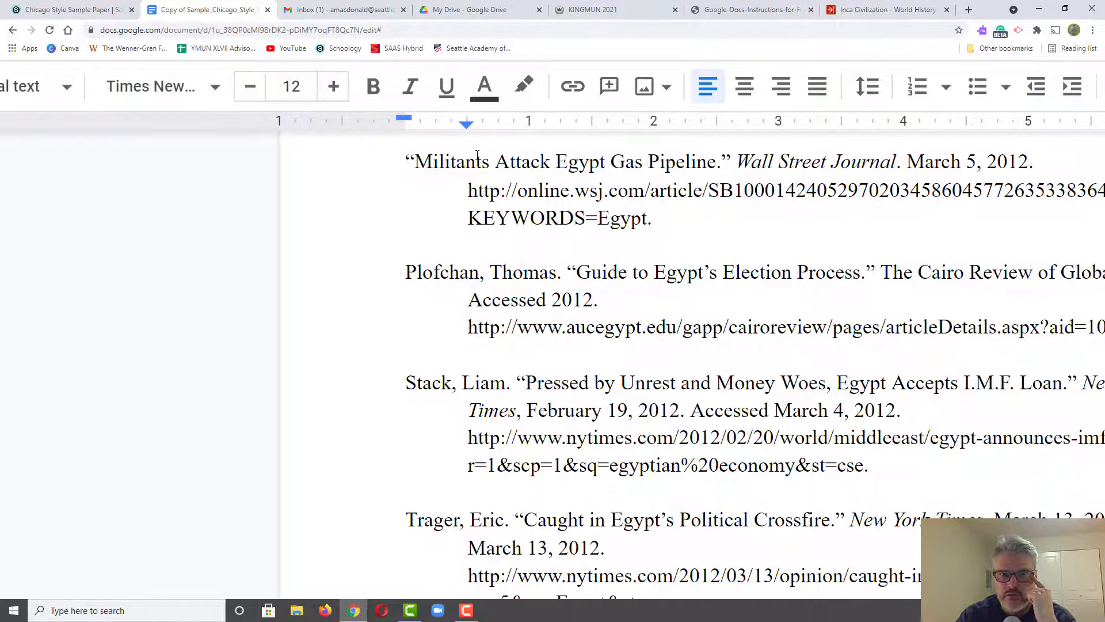
pyautogui.scroll(2, 476, 152)
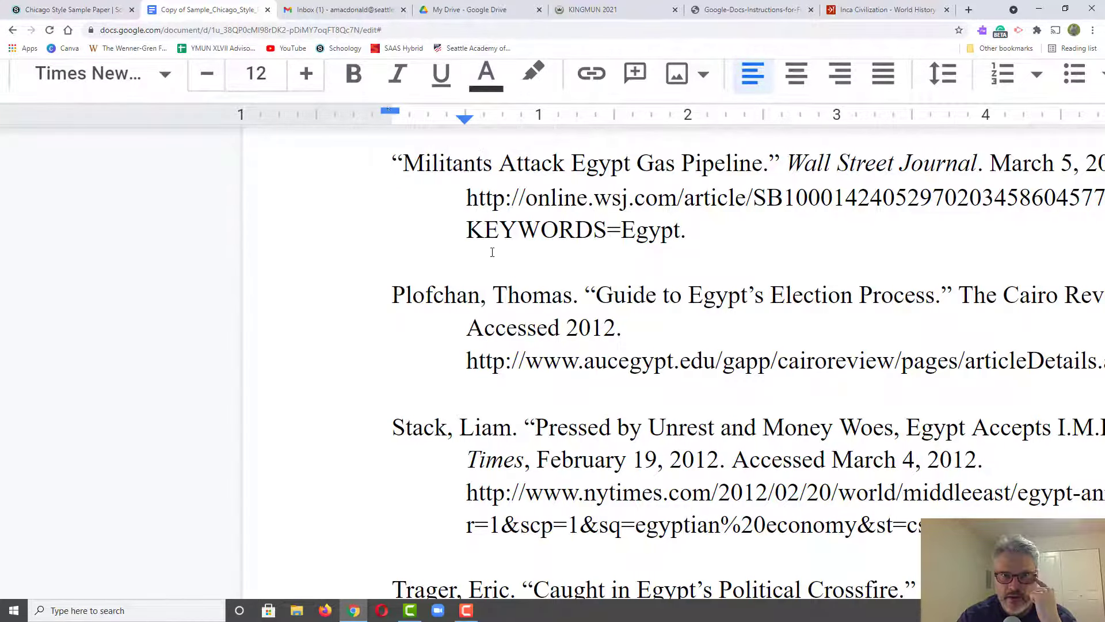
pyautogui.scroll(-2, 492, 252)
pyautogui.scroll(-3, 492, 252)
pyautogui.scroll(-3, 599, 396)
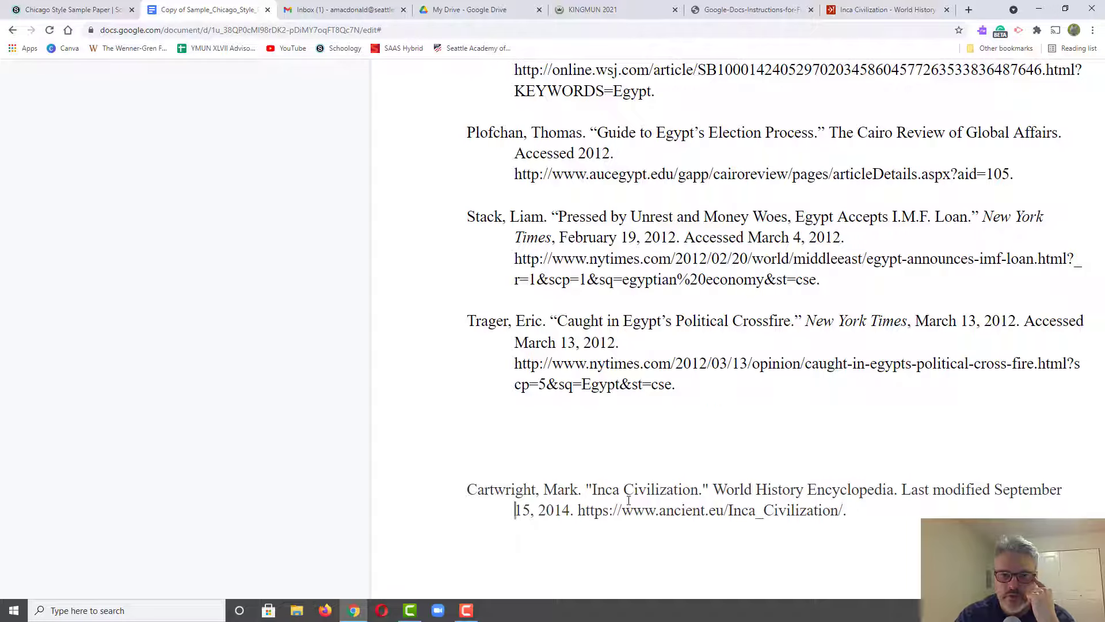
pyautogui.scroll(-3, 628, 500)
pyautogui.hscroll(1, 628, 500)
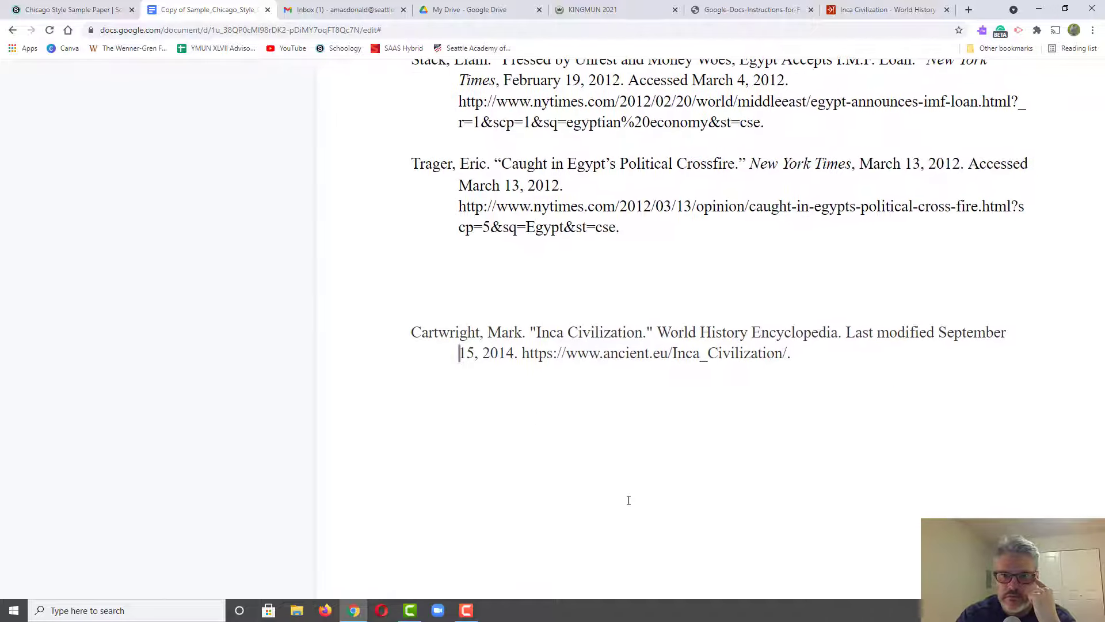
pyautogui.scroll(1, 628, 500)
pyautogui.rightClick(630, 487)
pyautogui.click(577, 480)
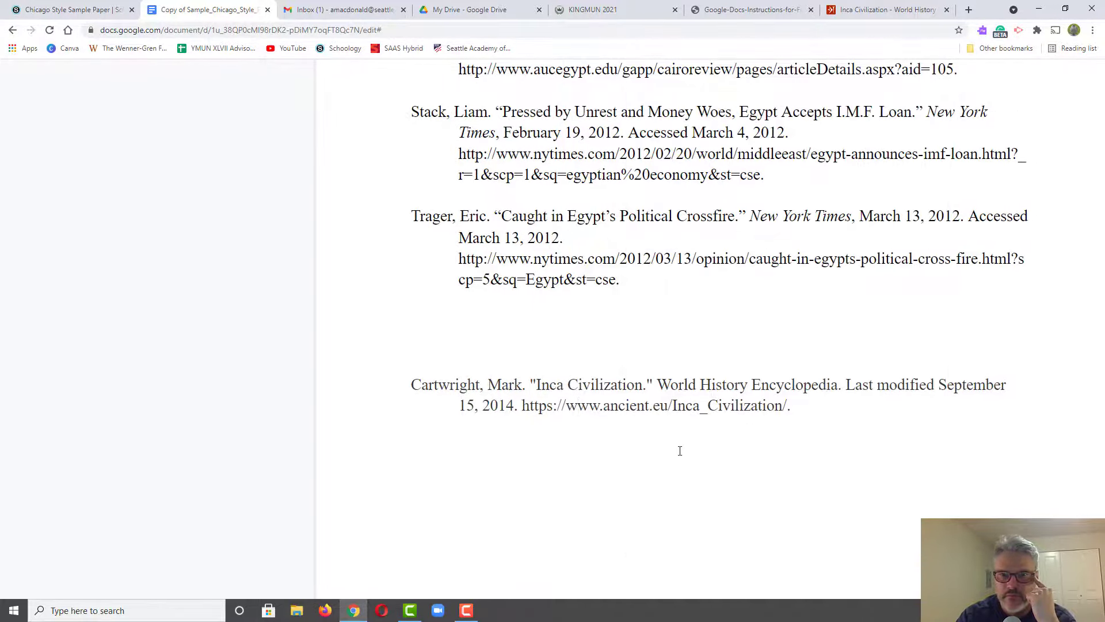
pyautogui.hotkey('ctrl', '0')
pyautogui.rightClick(712, 447)
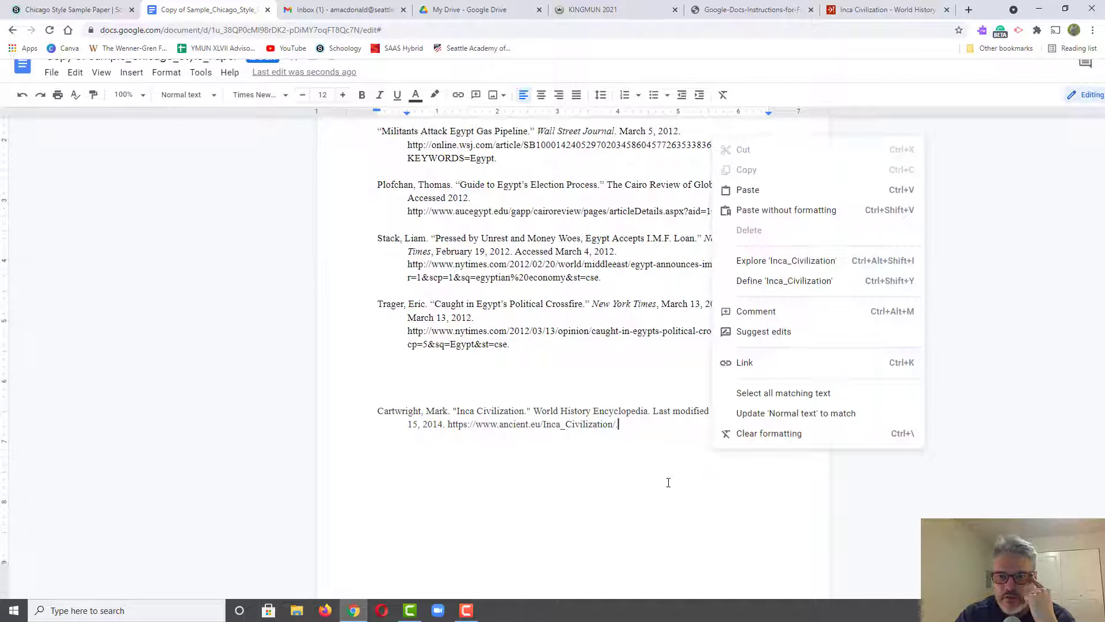
pyautogui.click(668, 482)
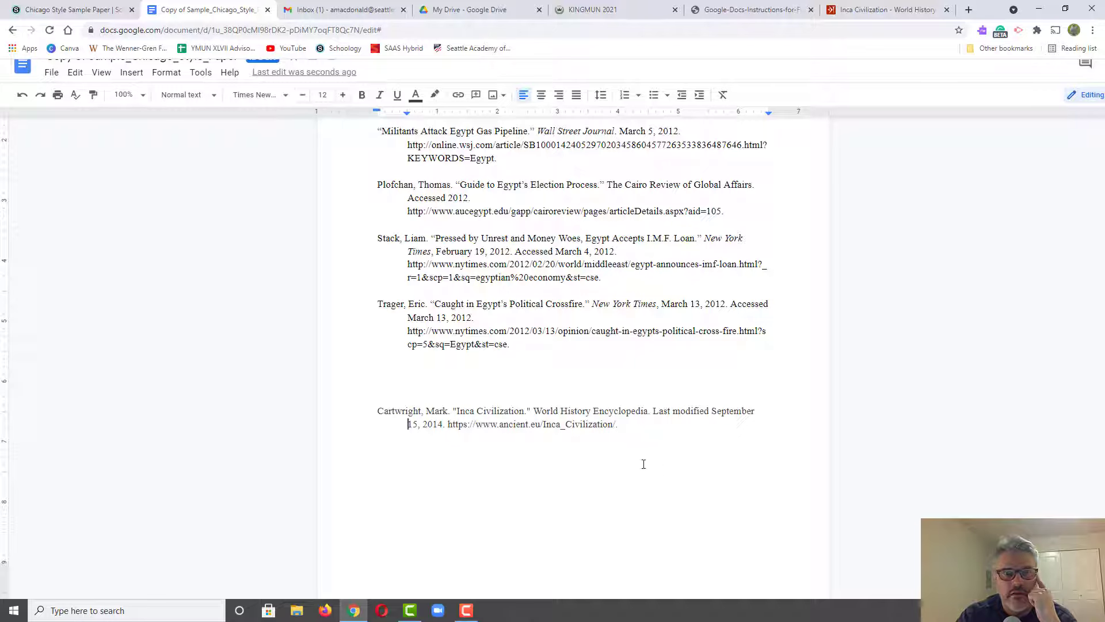
# Review the order, spacing and hanging indents of the bibliography entries from the Bibliography heading through the pasted Inca Civilization citation.
pyautogui.scroll(2, 633, 403)
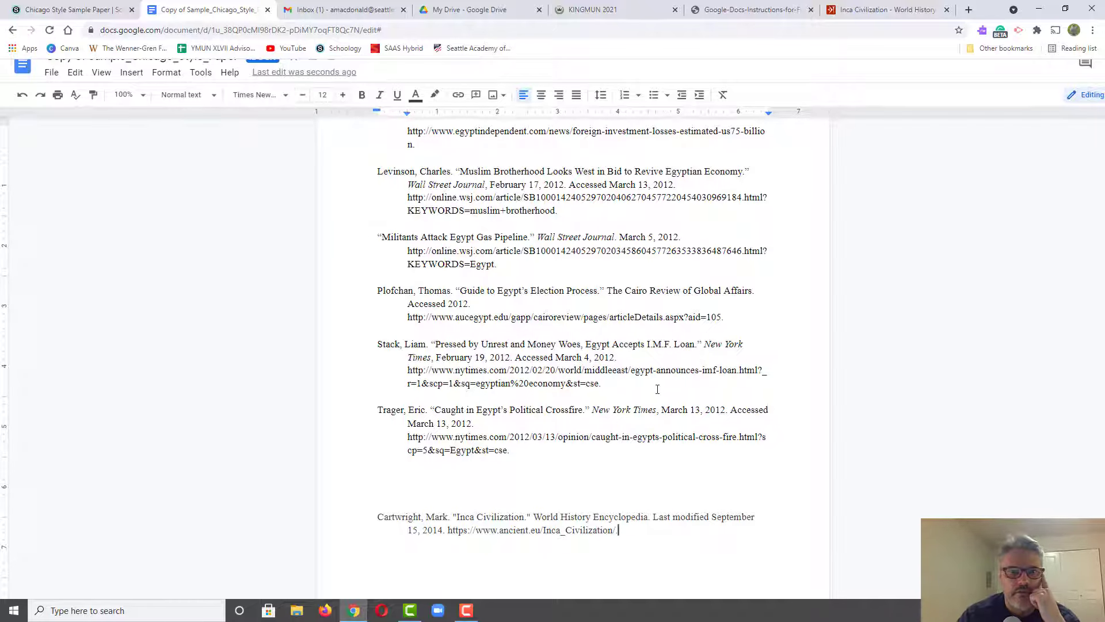
pyautogui.scroll(1, 552, 380)
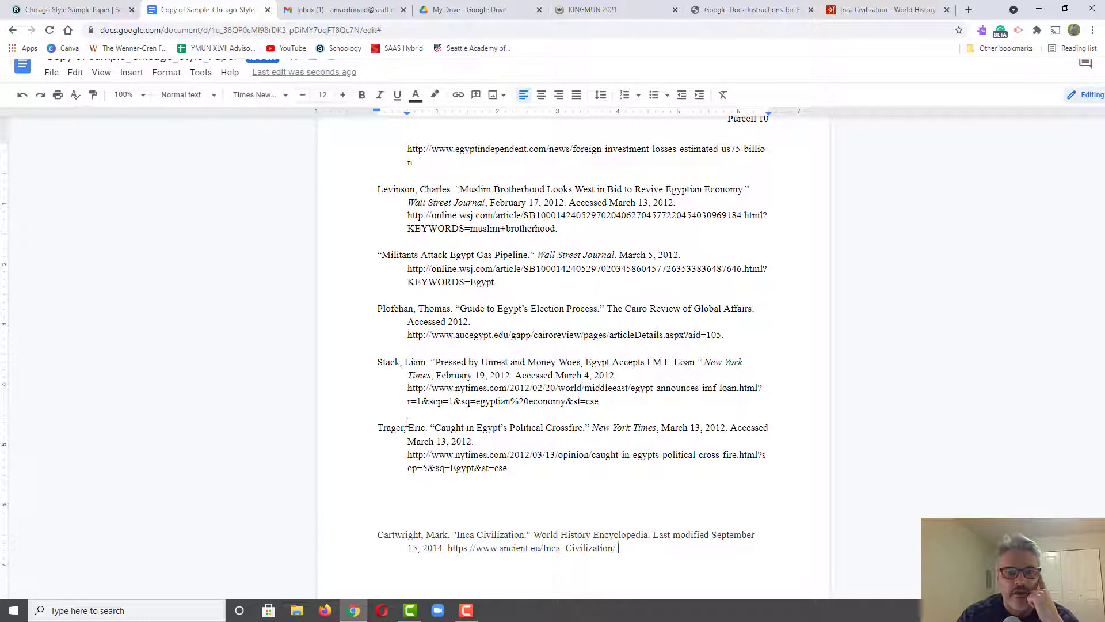
pyautogui.scroll(3, 440, 391)
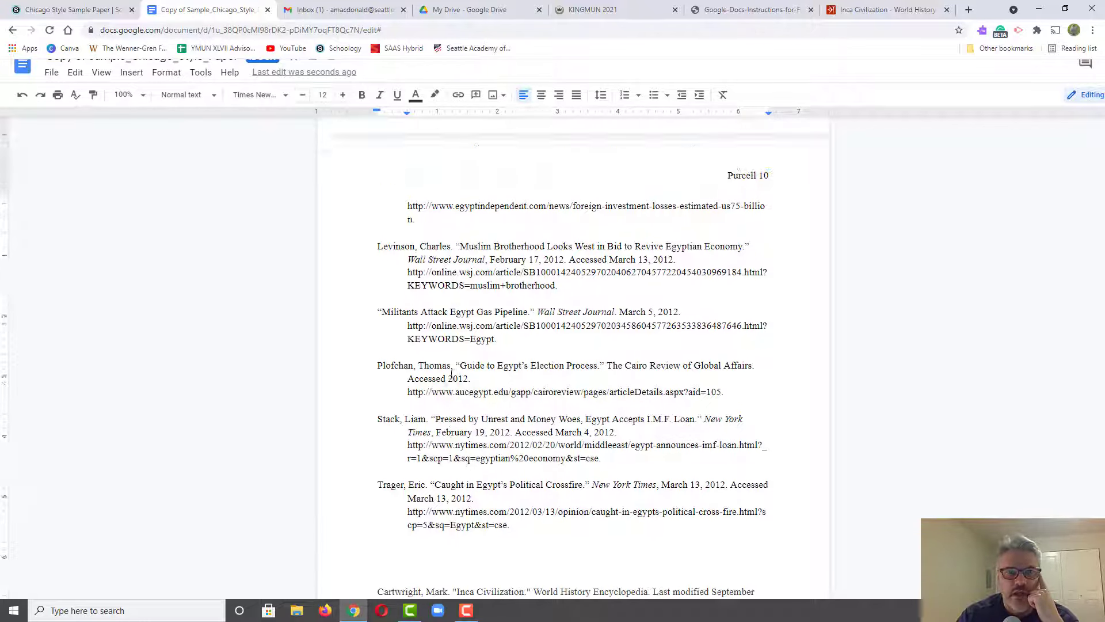
pyautogui.scroll(-1, 423, 515)
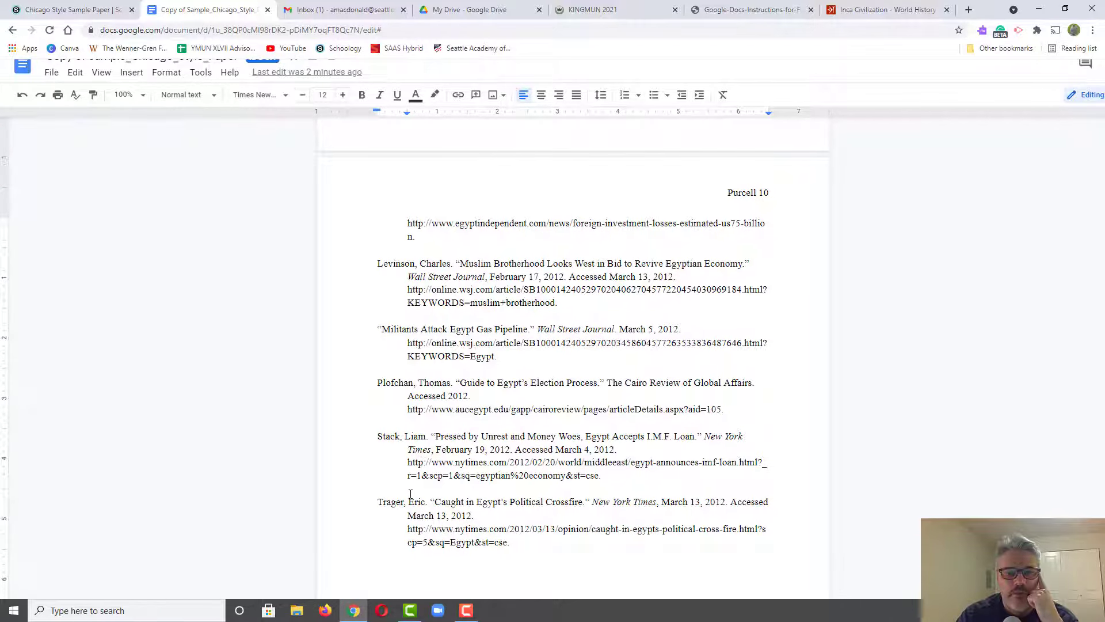
pyautogui.scroll(-1, 410, 493)
pyautogui.rightClick(410, 493)
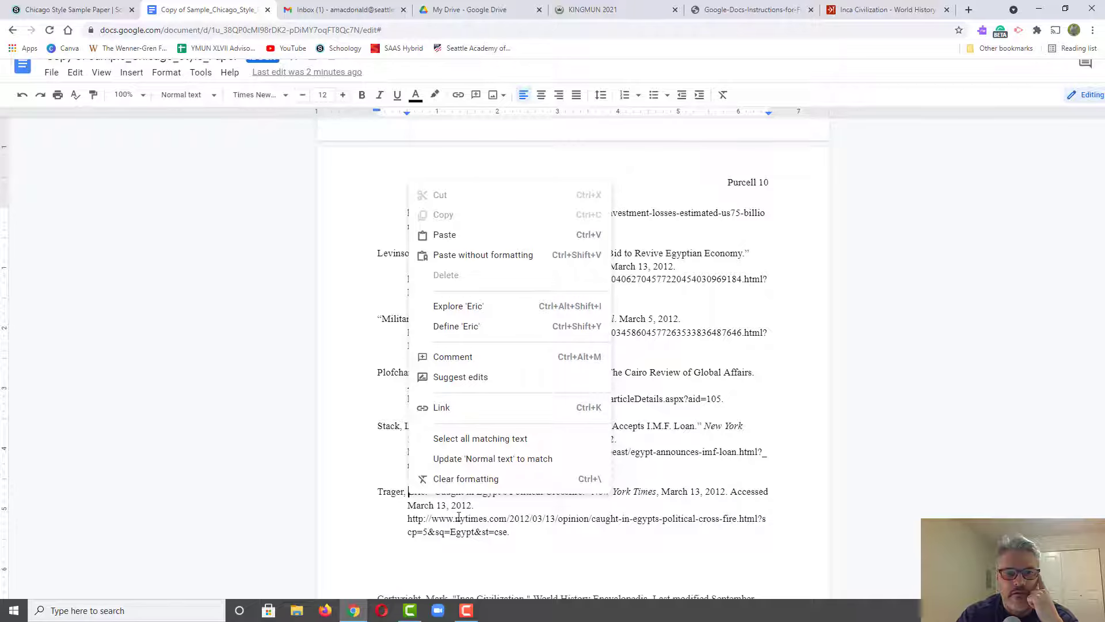
pyautogui.press('Escape')
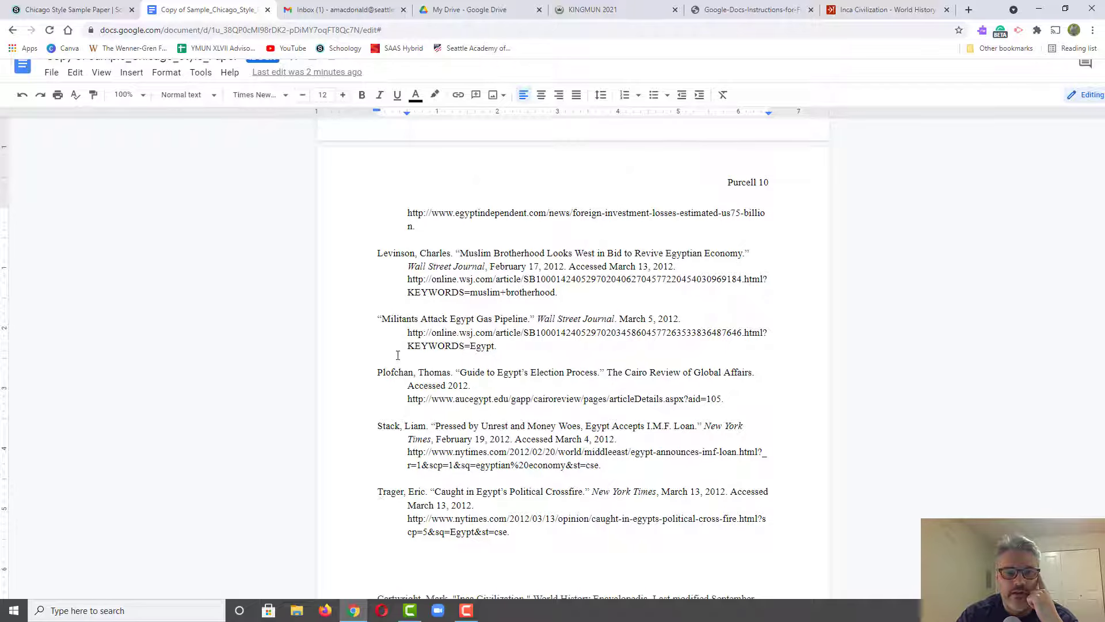
pyautogui.scroll(3, 398, 355)
pyautogui.scroll(8, 383, 442)
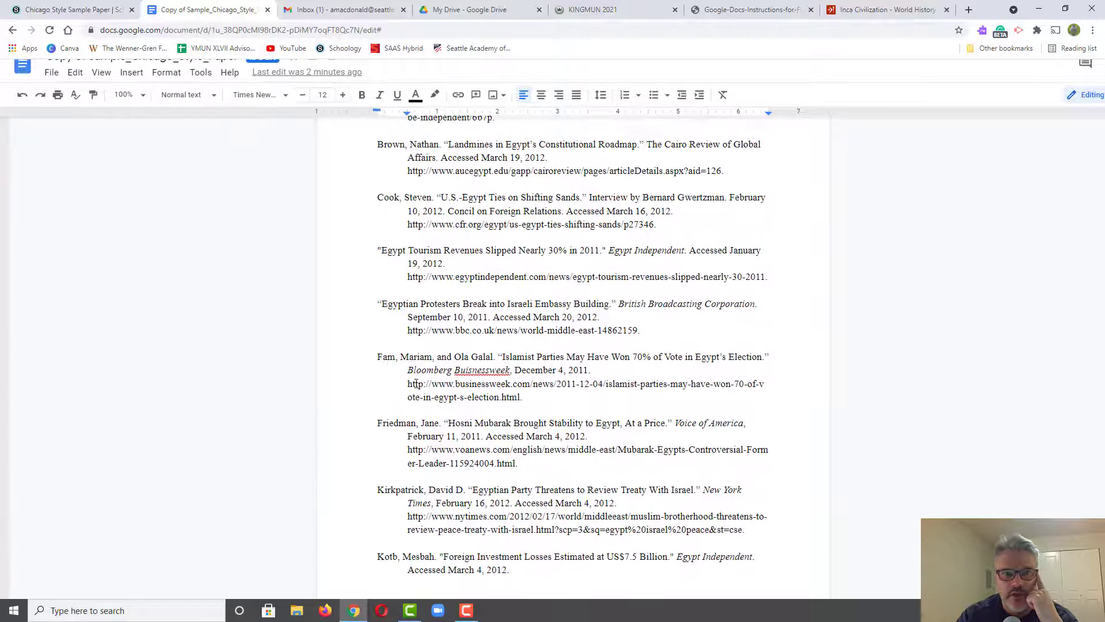
pyautogui.scroll(3, 416, 384)
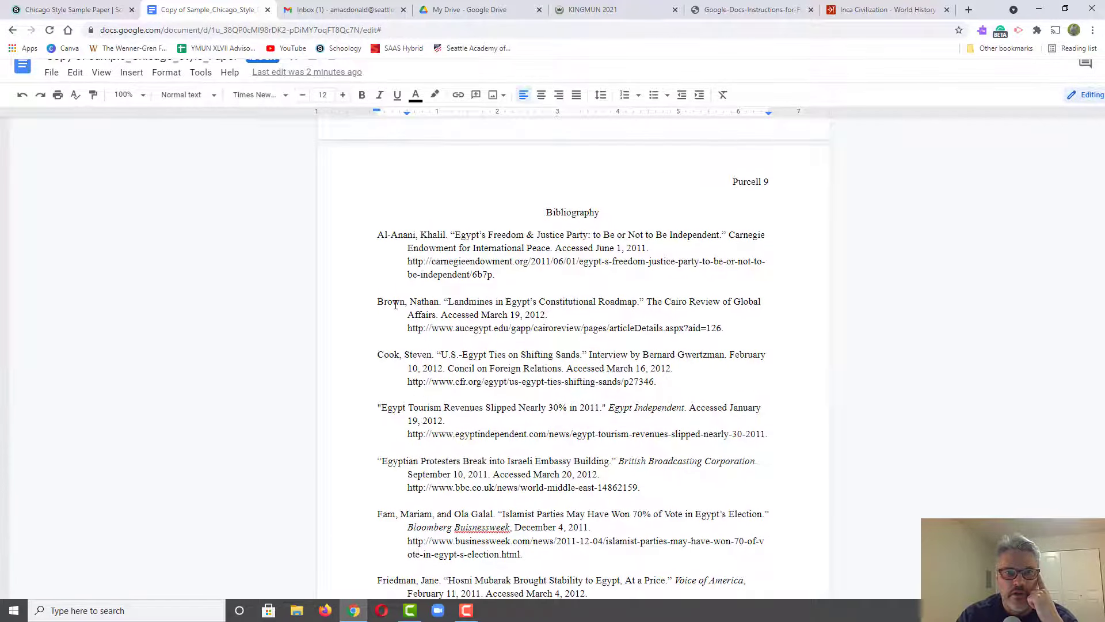
pyautogui.scroll(-15, 440, 321)
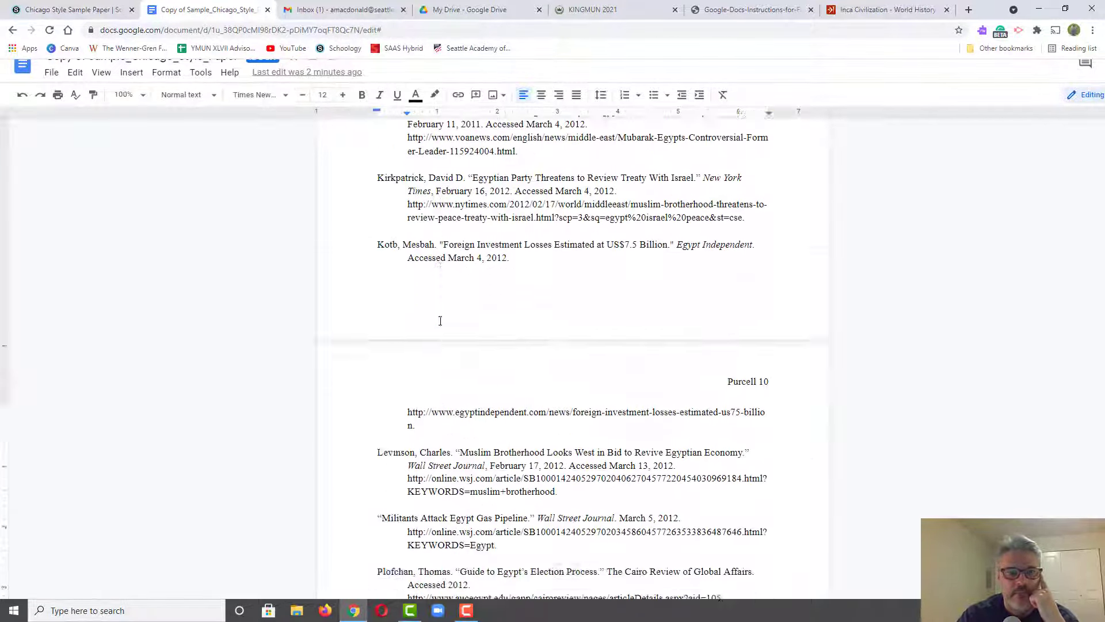
pyautogui.scroll(-1, 441, 321)
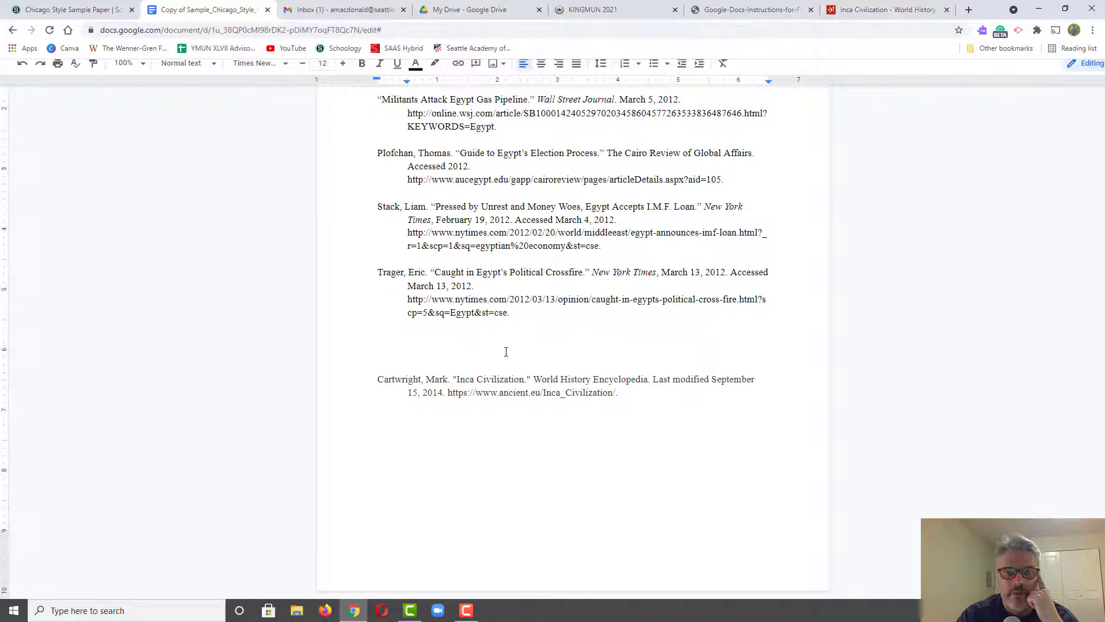
pyautogui.scroll(14, 496, 377)
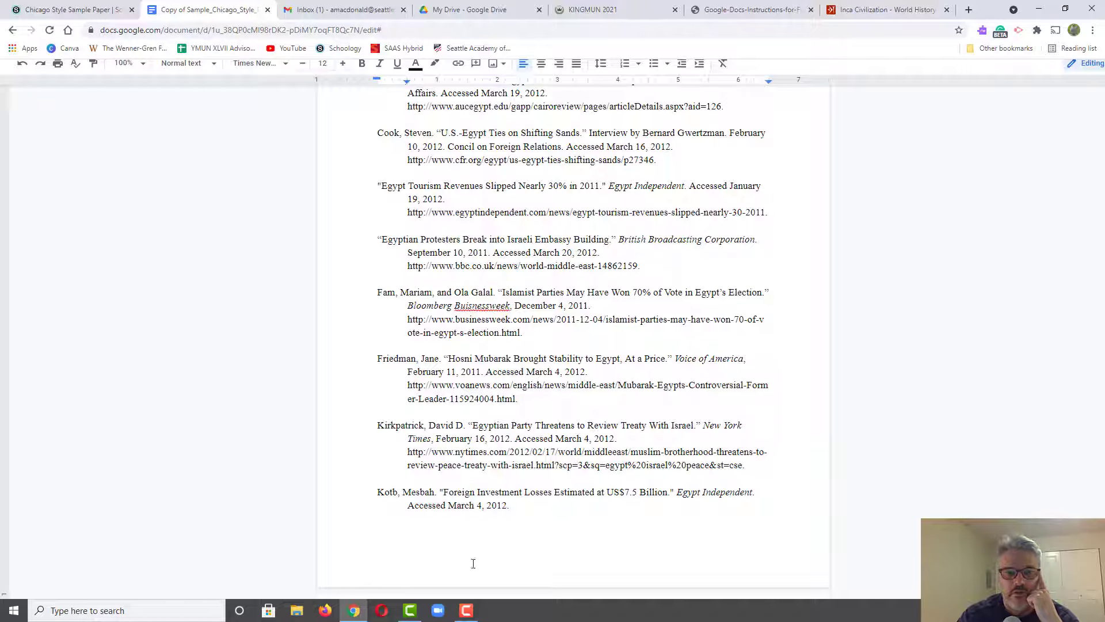
pyautogui.click(468, 609)
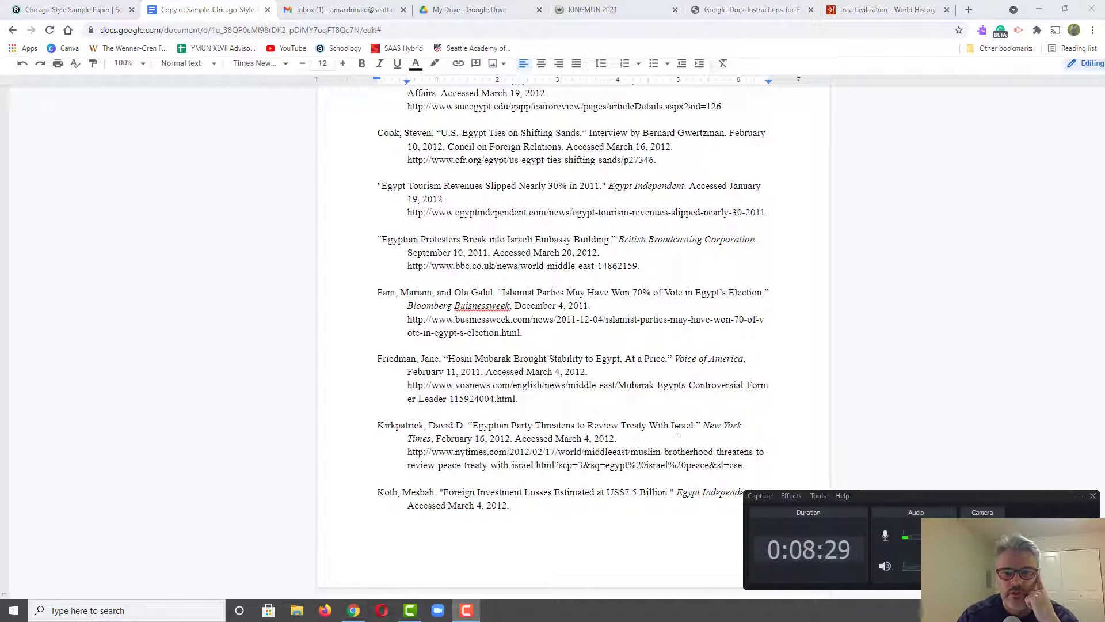